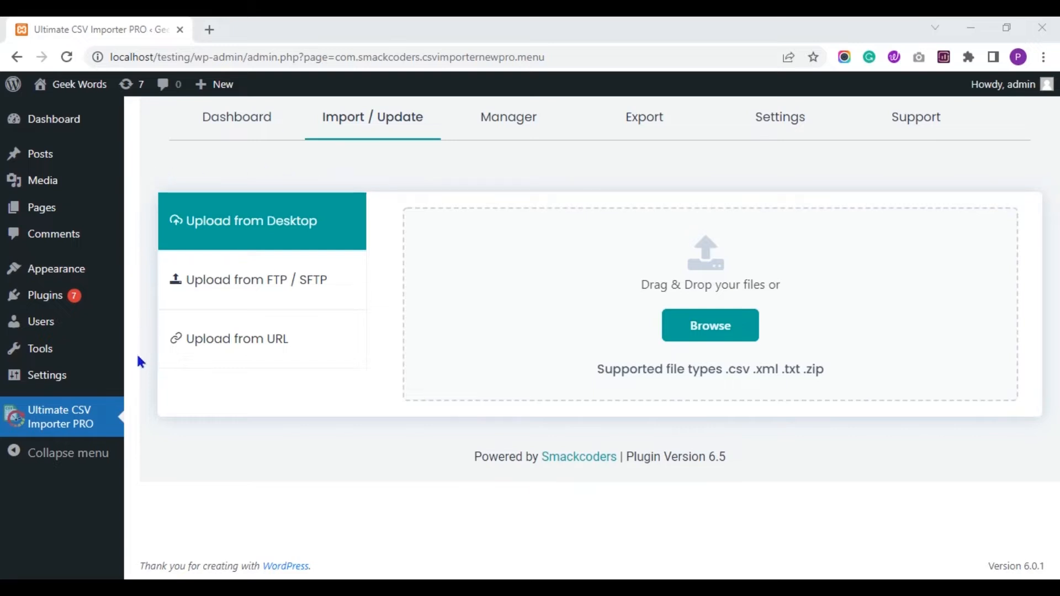
Step: Open the CFS meta field group for editing in the Custom Field Suite settings and view its field list
mouse_move(100, 383)
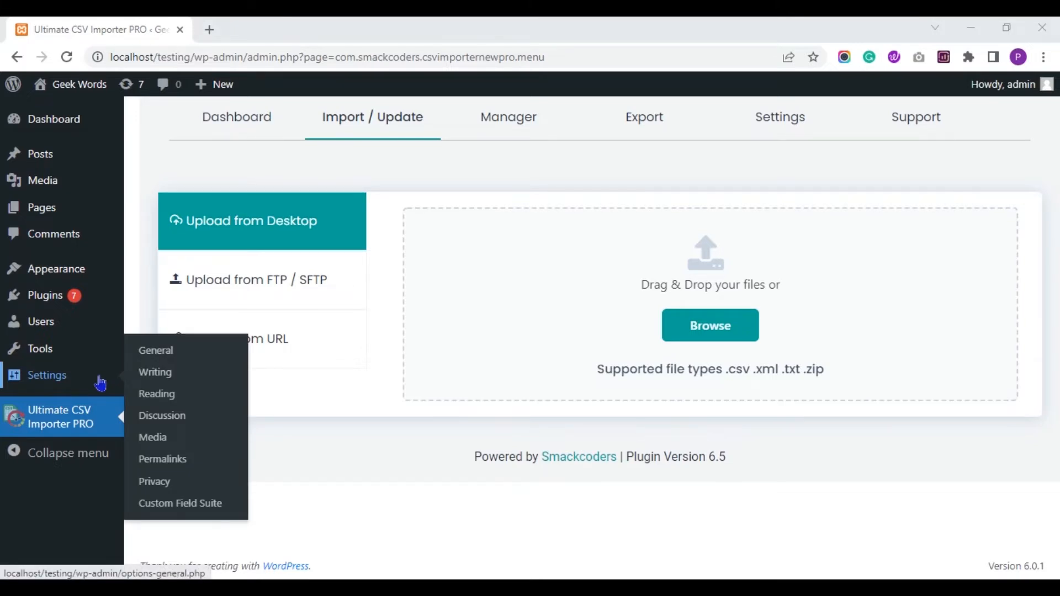
left_click(188, 503)
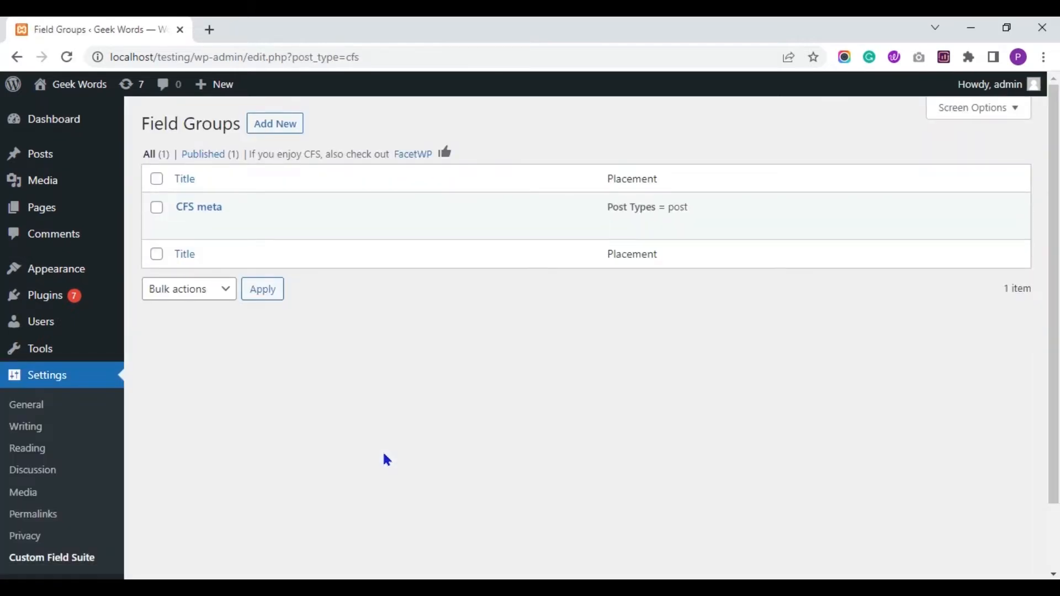
mouse_move(252, 217)
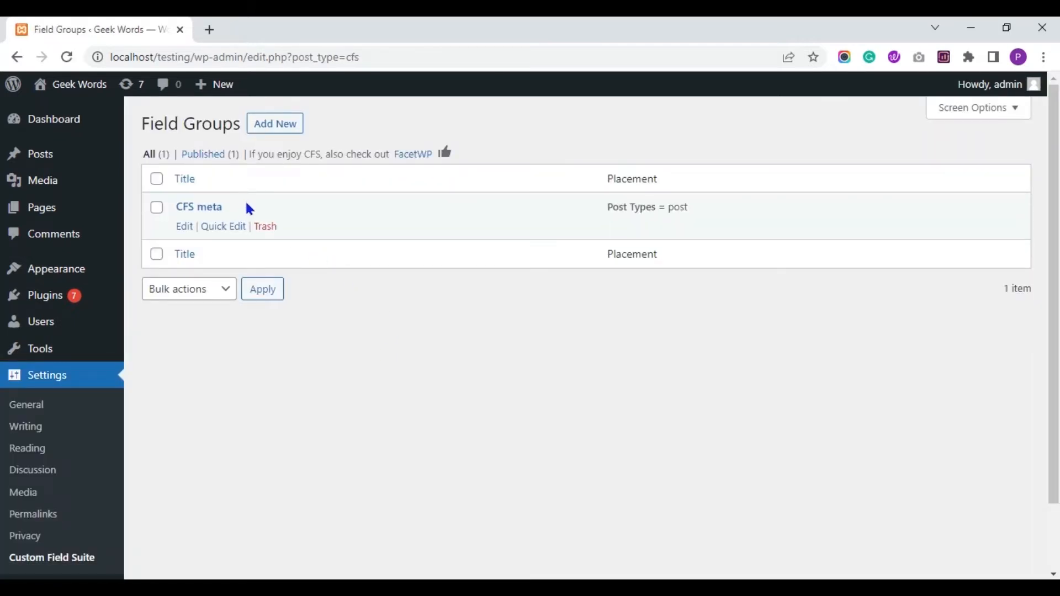
left_click(184, 228)
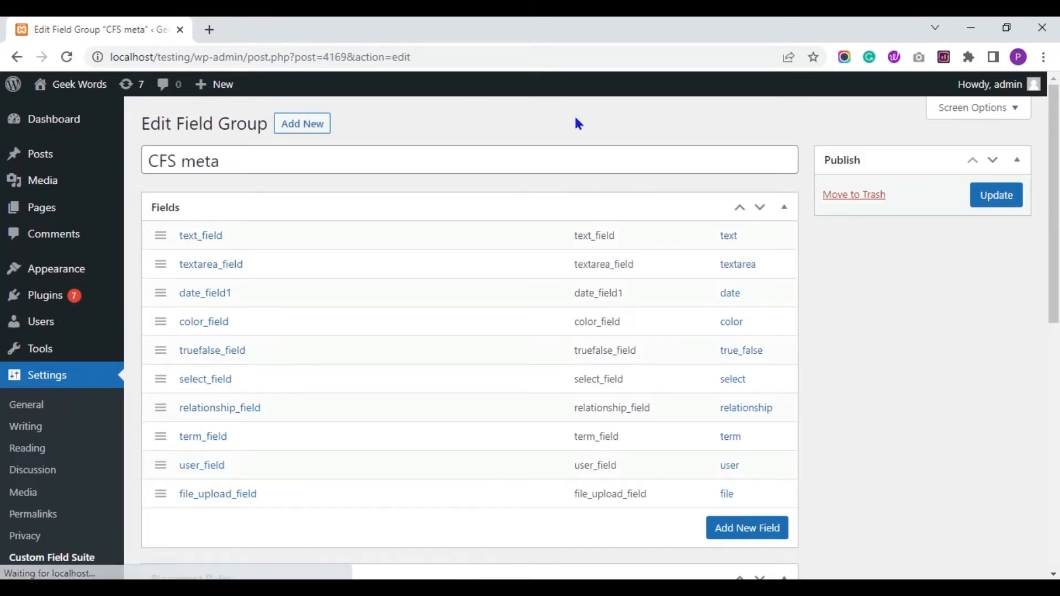
scroll(3, 166, "down", 1)
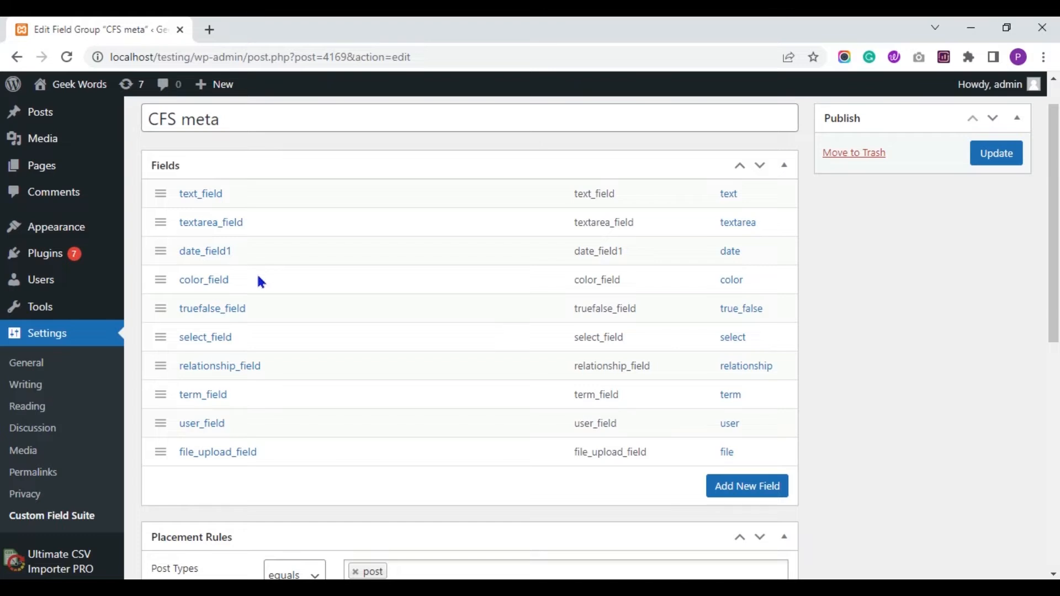
Step: Expand select_field in the field group and examine its choices and multi-select setting
left_click(198, 337)
left_click_drag(1055, 199, 1055, 284)
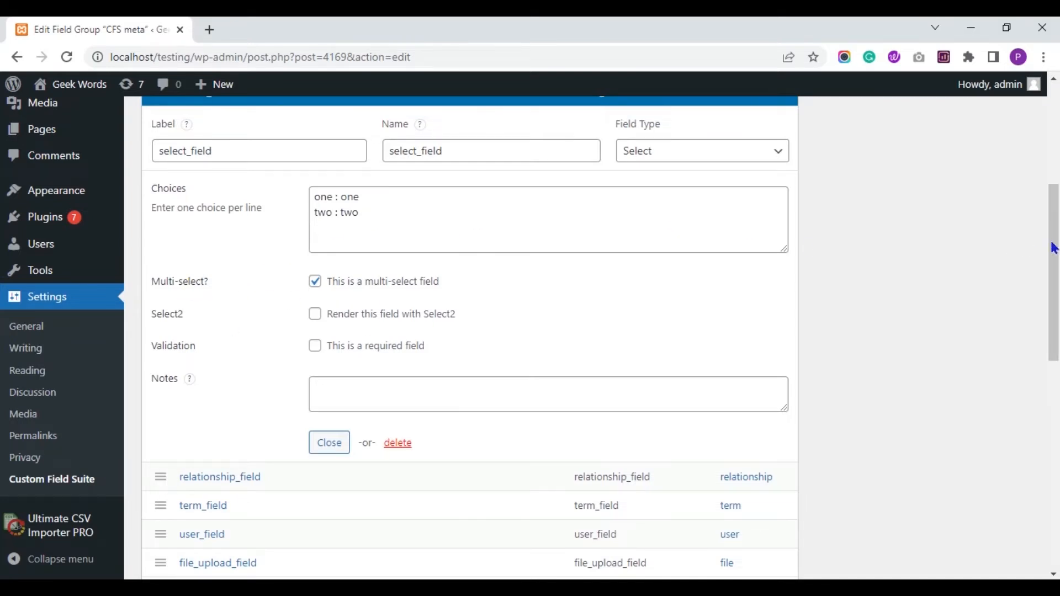
scroll(3, 248, "down", 3)
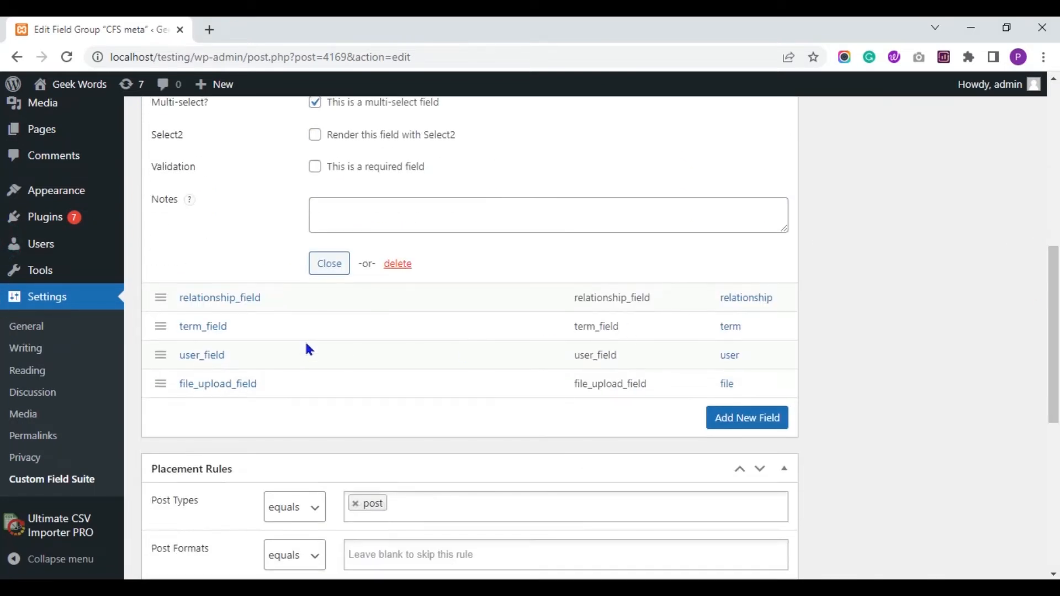
Step: Expand relationship_field and examine its post type limits, the remaining fields and the group's placement rules
left_click(229, 301)
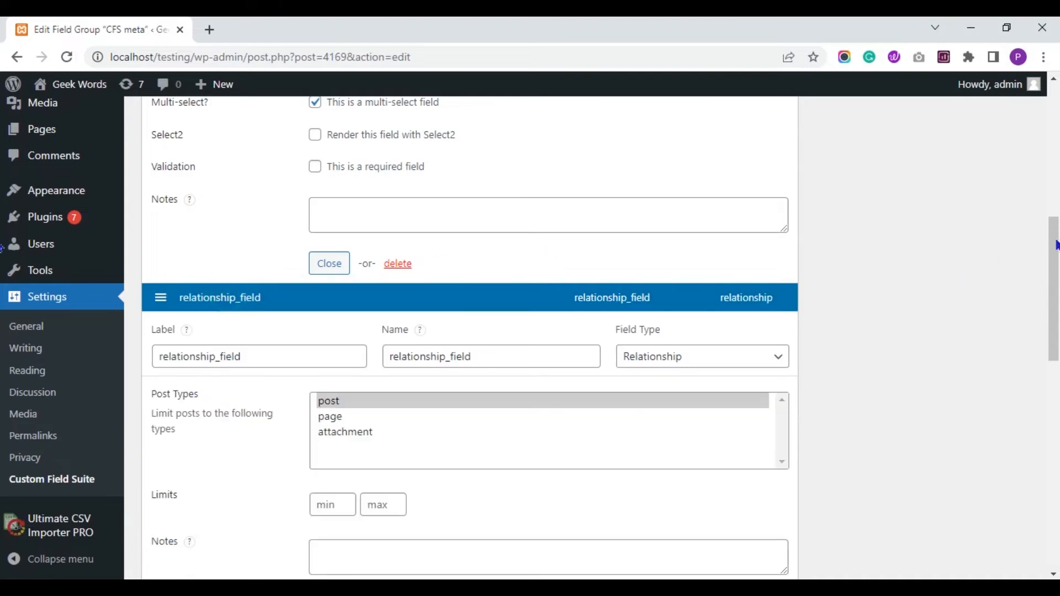
scroll(3, 246, "down", 5)
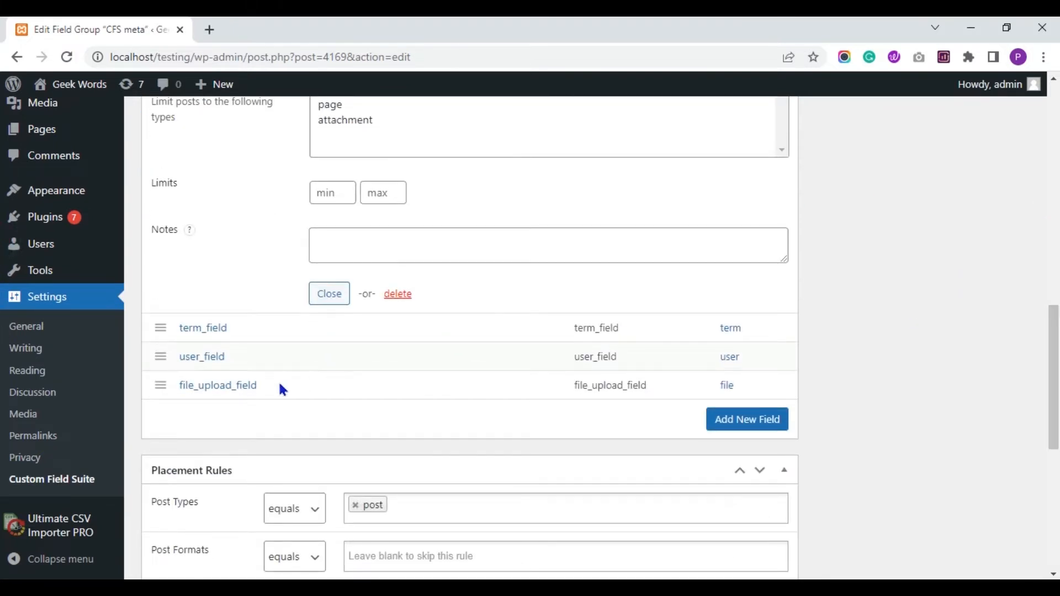
scroll(2, 415, "down", 1)
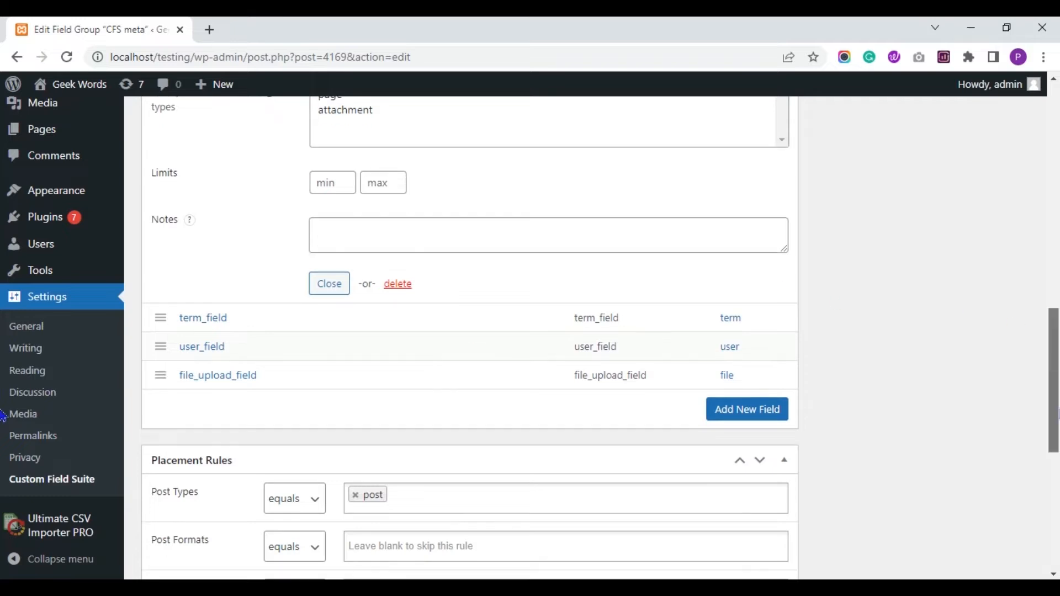
scroll(3, 415, "down", 3)
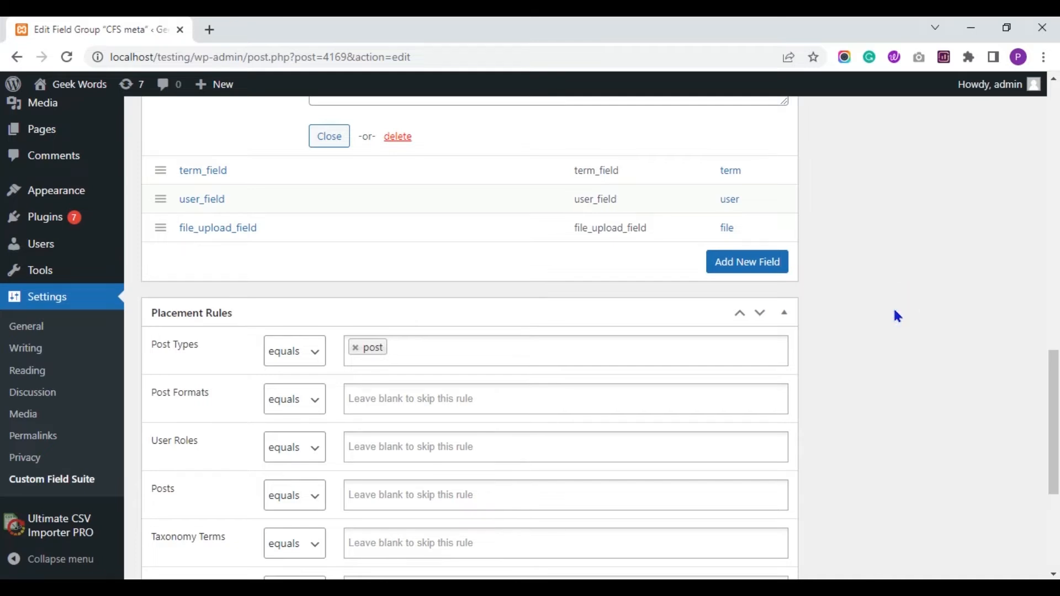
Step: Switch to the cfs-import-csv sheet in Excel and examine the headers and values from post_title through post_date
left_click(694, 578)
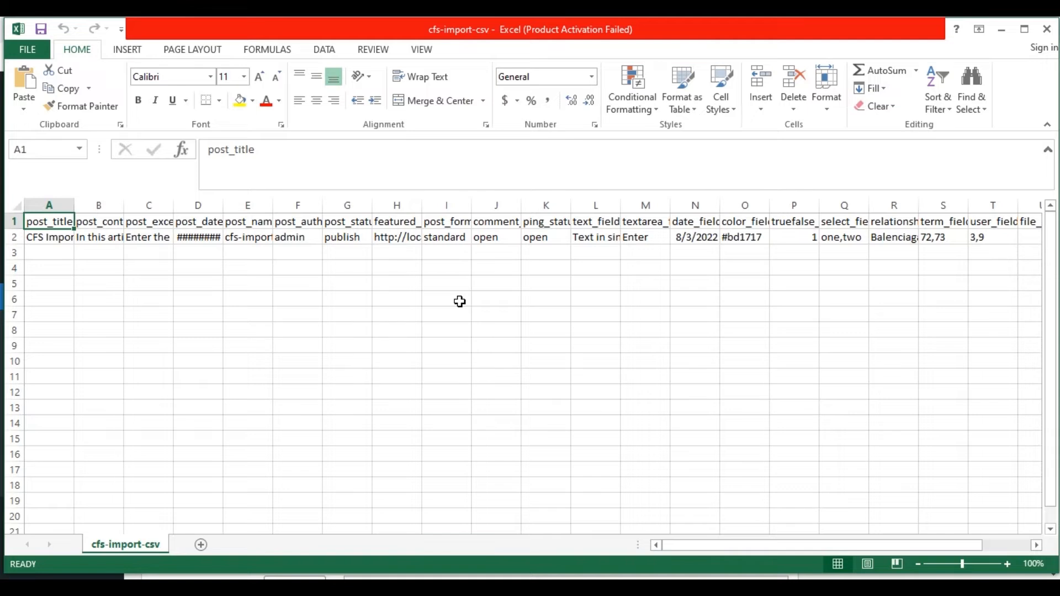
key("Down")
key("Up")
key("Down")
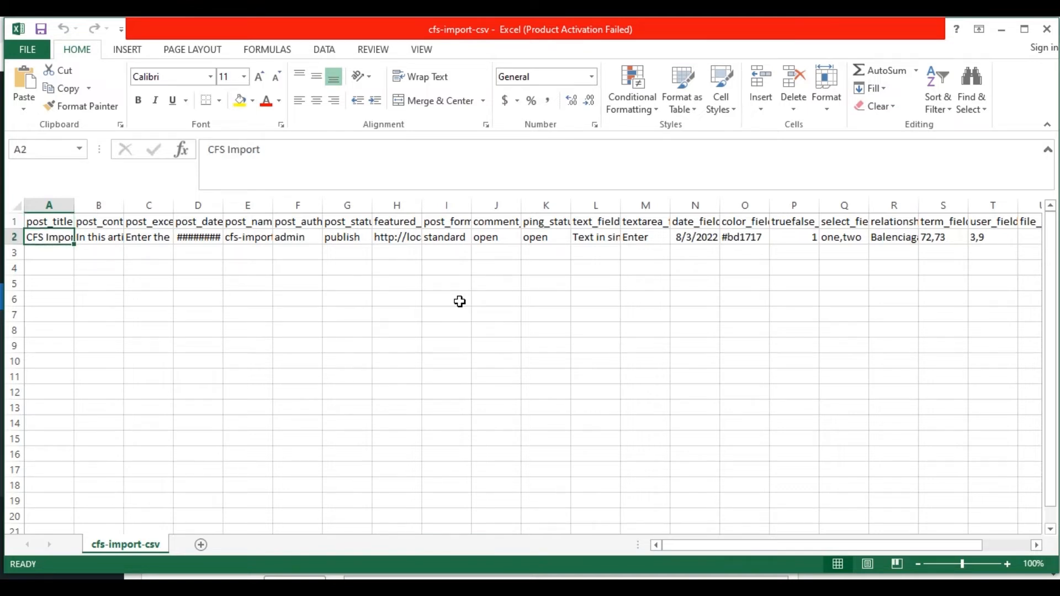
key("Up")
key("Right")
key("Down")
key("Up")
key("Right")
key("Down")
key("Up")
key("Right")
key("Down")
key("Up")
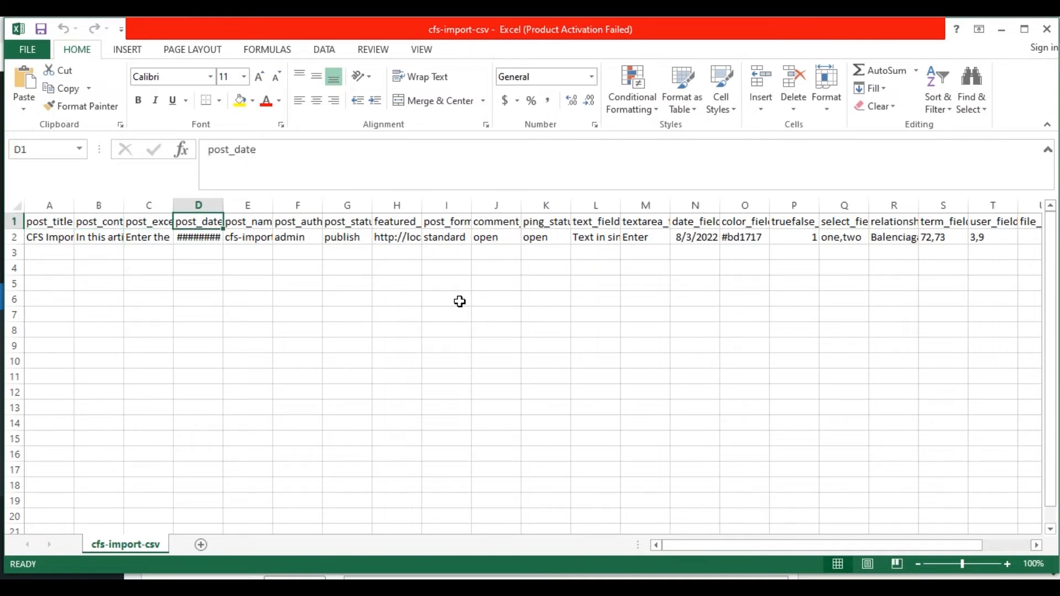
Step: Examine the headers and row 2 values of the standard post columns from the post name through the ping status
key("Right")
key("Down")
key("Up")
key("Right")
key("Down")
key("Up")
key("Right")
key("Down")
key("Up")
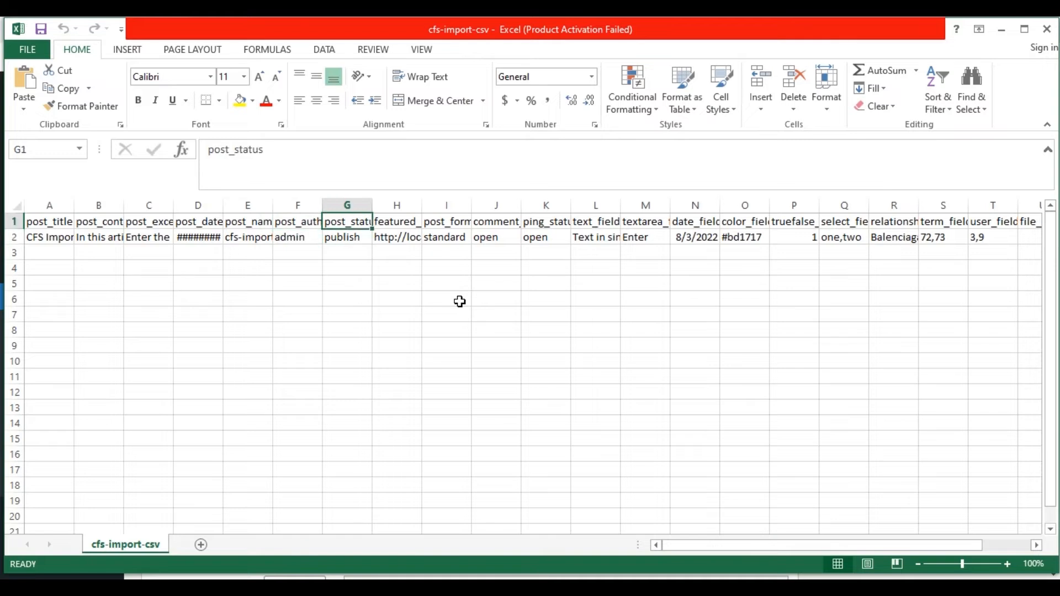
key("Right")
key("Down")
key("Up")
key("Right")
key("Down")
key("Up")
key("Right")
key("Down")
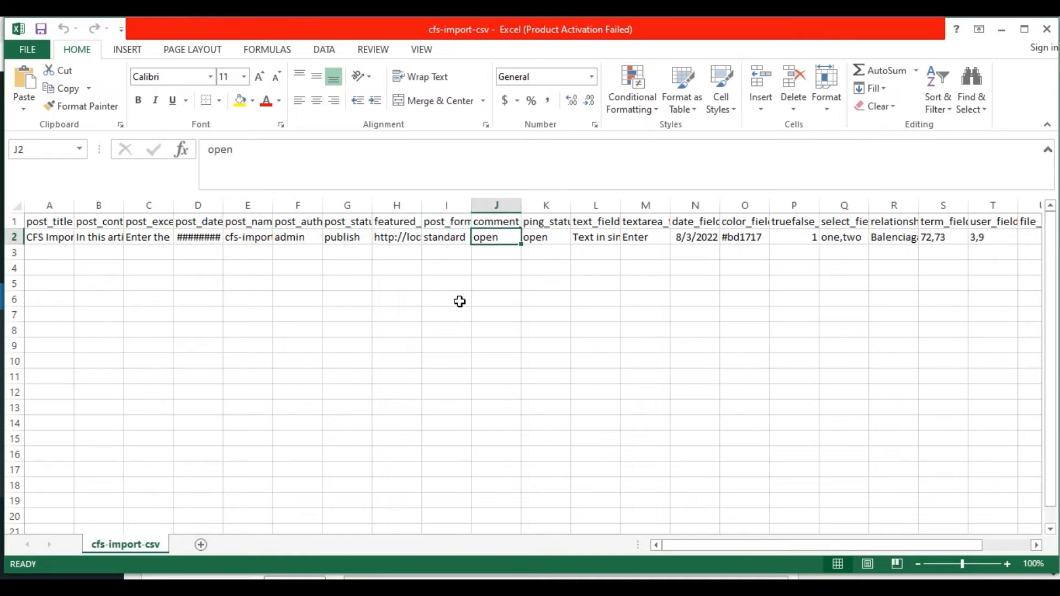
key("Up")
key("Right")
key("Down")
key("Up")
Step: Examine the custom field columns text_field, textarea_field, date, color_field and truefalse_field with their row 2 values
key("Right")
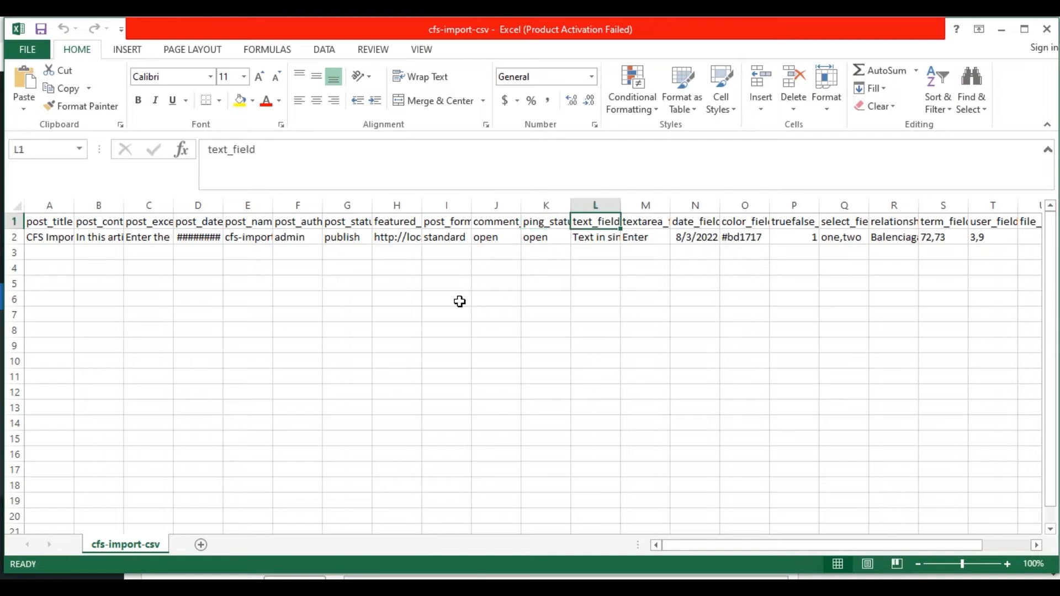
left_click_drag(717, 547, 778, 546)
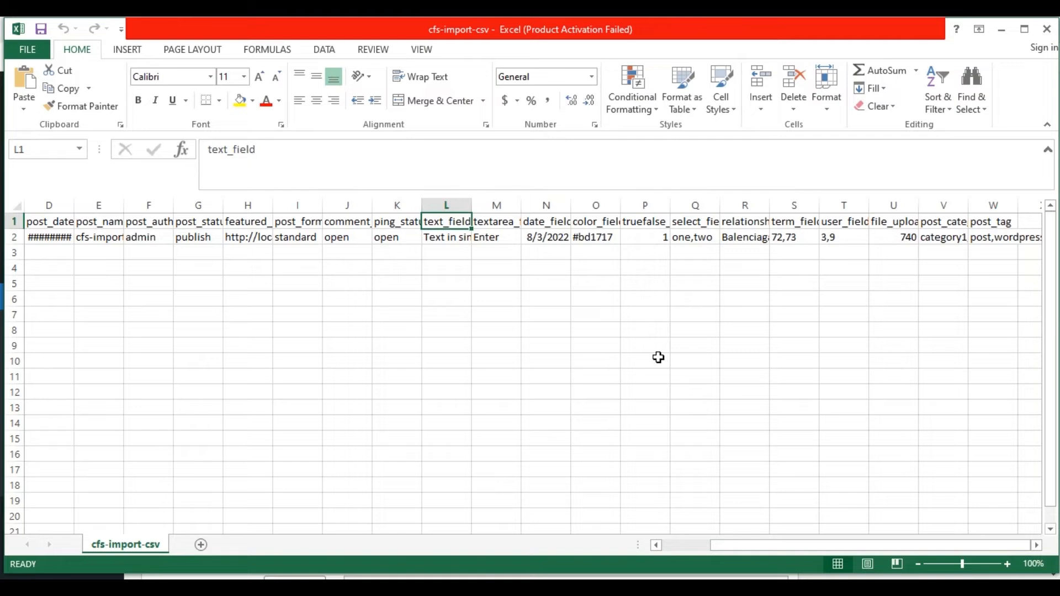
key("Down")
key("Up")
key("Right")
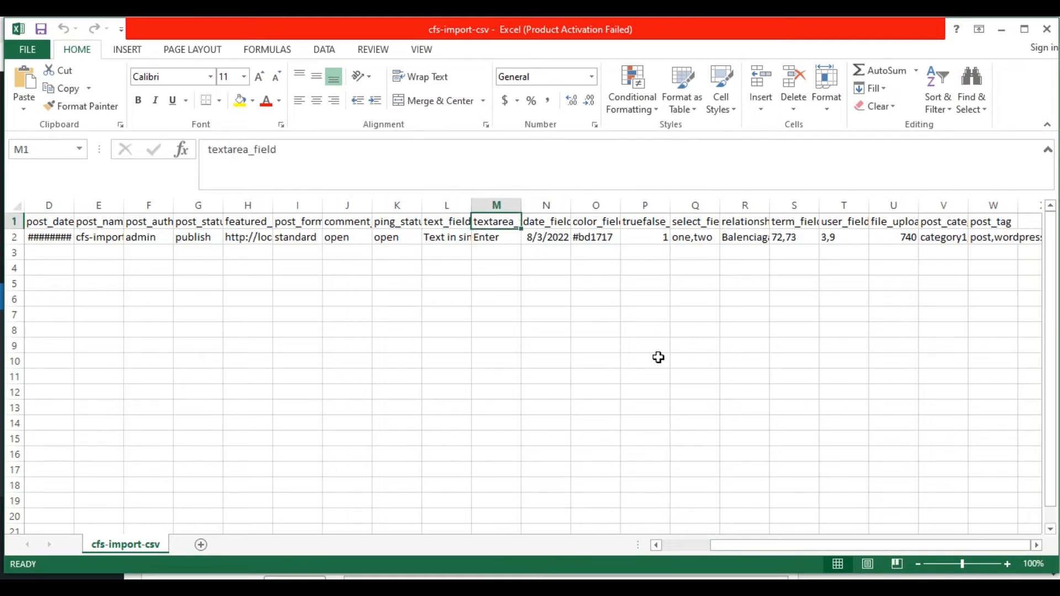
key("Down")
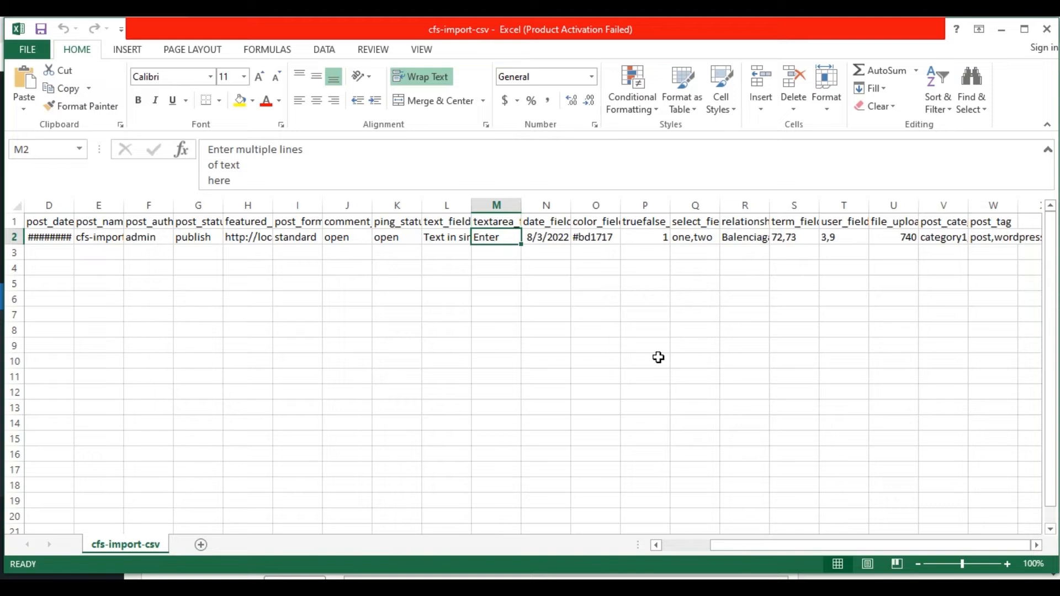
key("Up")
key("Right")
key("Down")
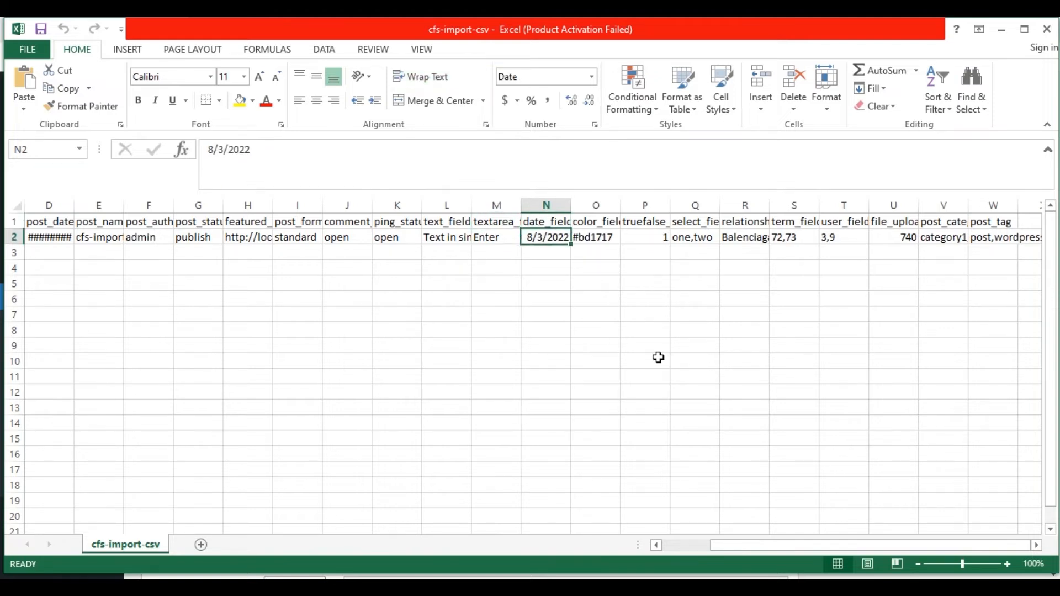
key("Up")
key("Right")
key("Down")
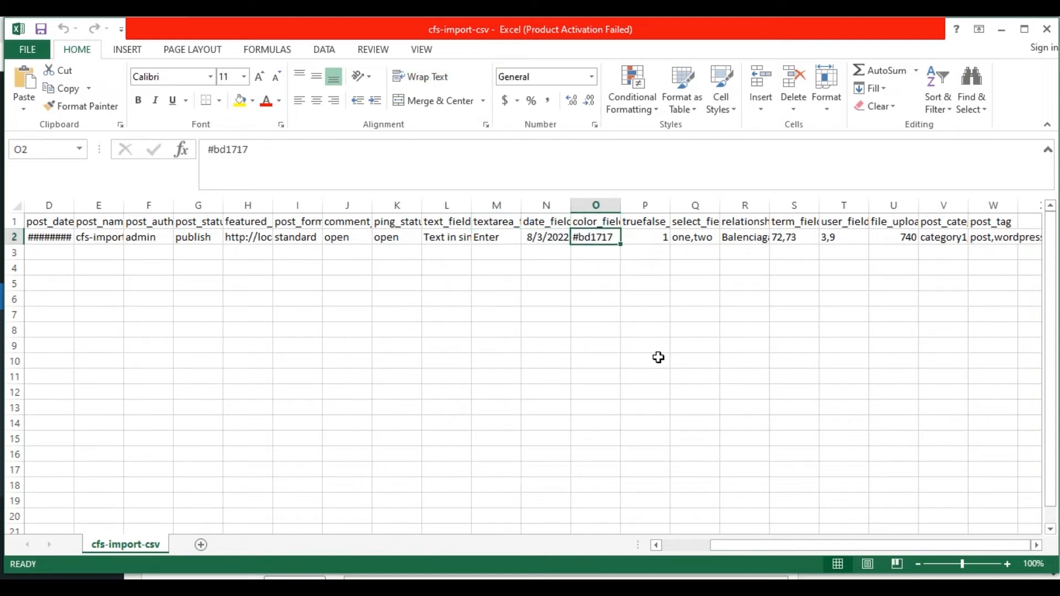
key("Up")
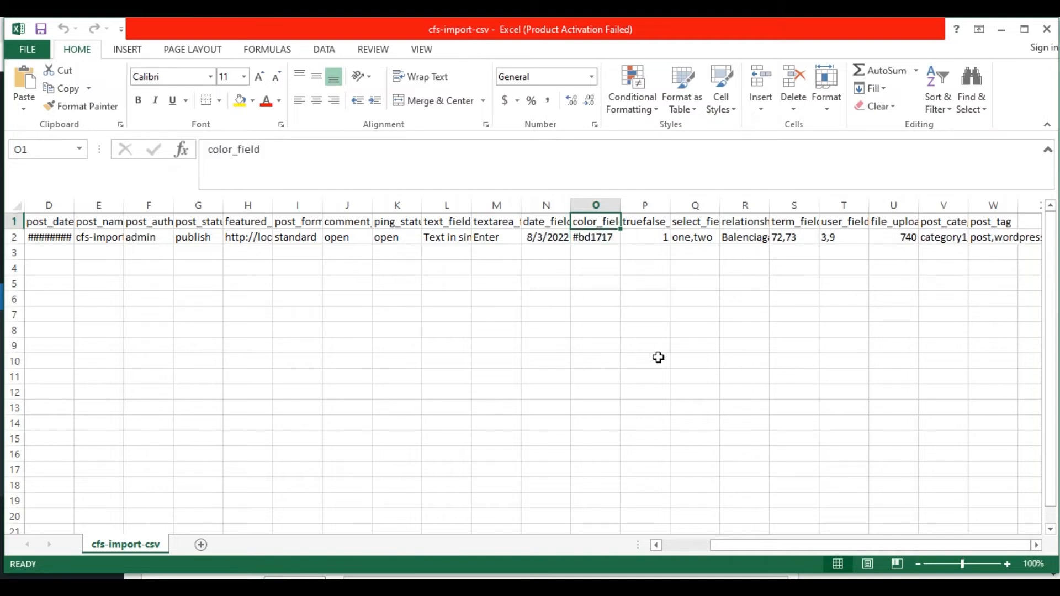
key("Right")
key("Down")
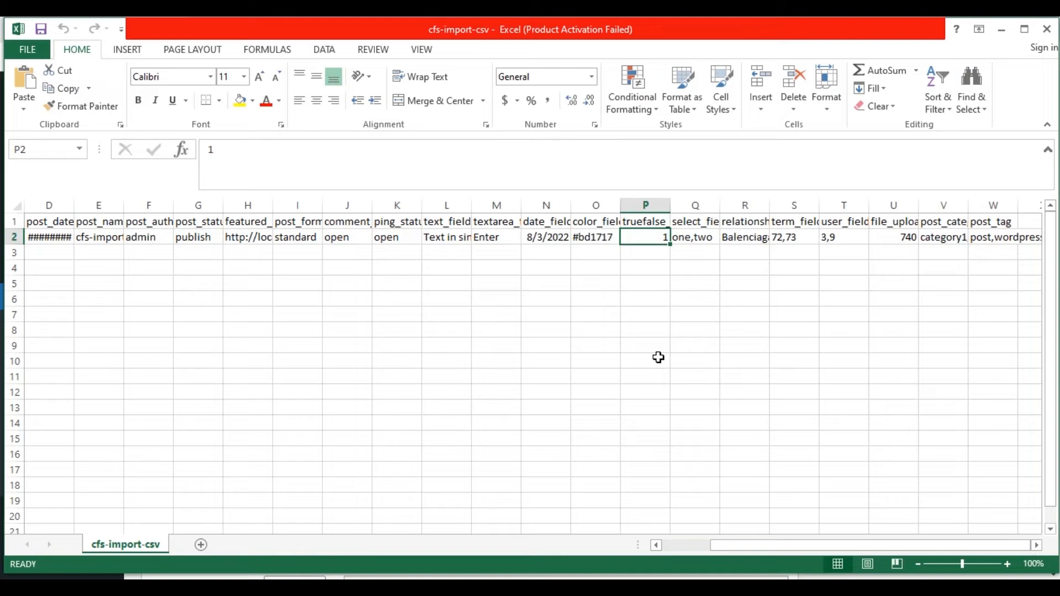
Step: Examine the select, relationship, term, user and file upload field columns with their row 2 values
key("Up")
key("Right")
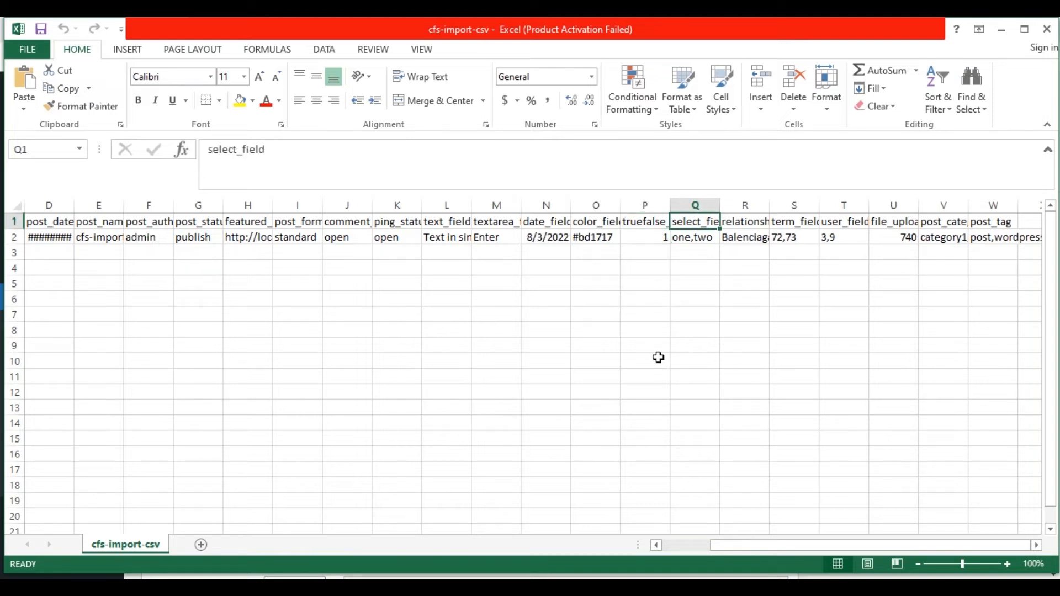
key("Down")
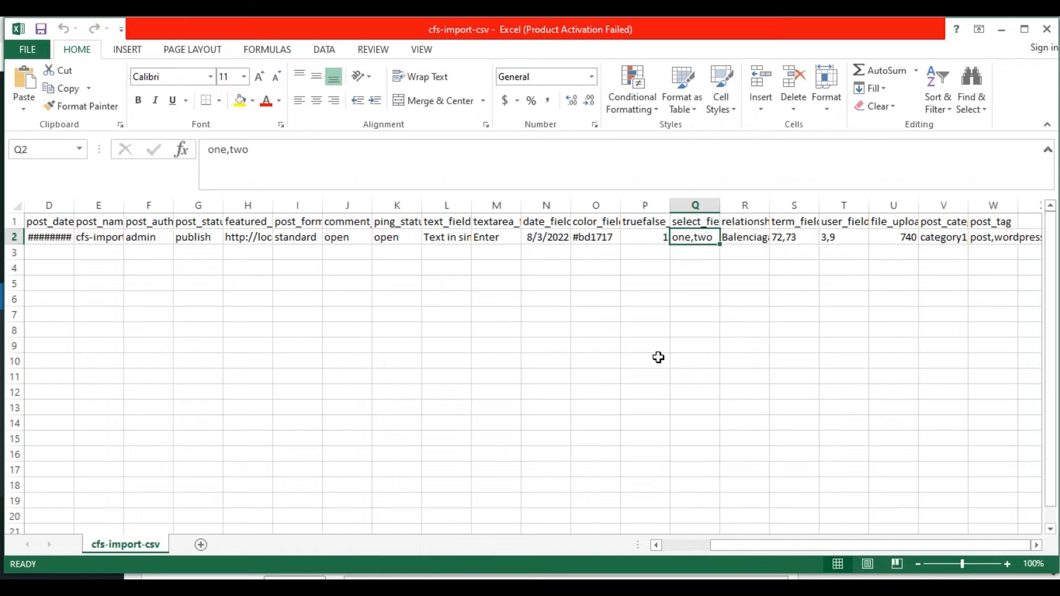
key("Up")
key("Down")
key("Right")
key("Up")
key("Down")
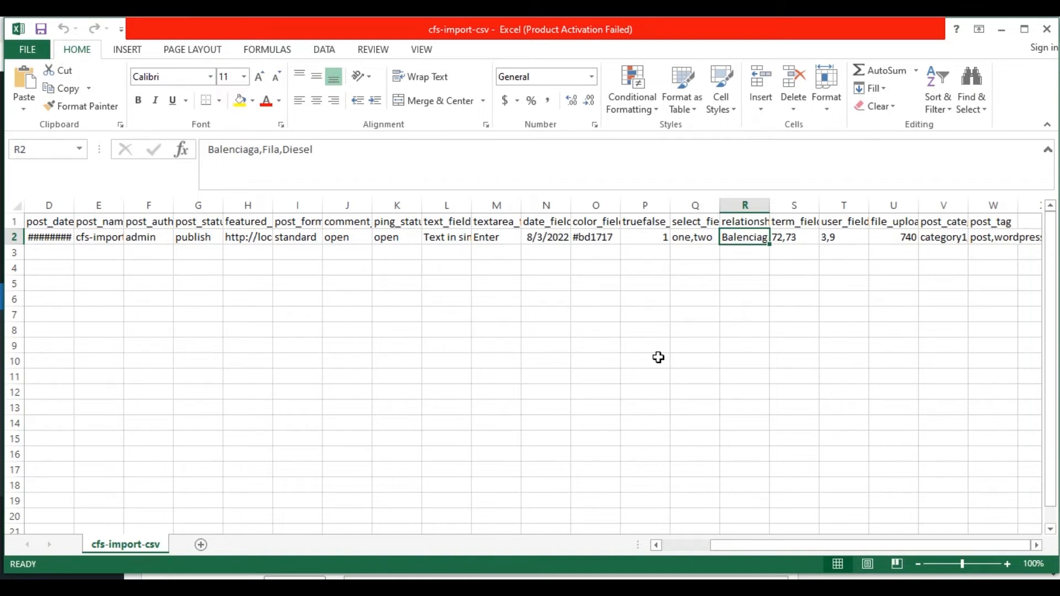
key("Up")
key("Right")
key("Down")
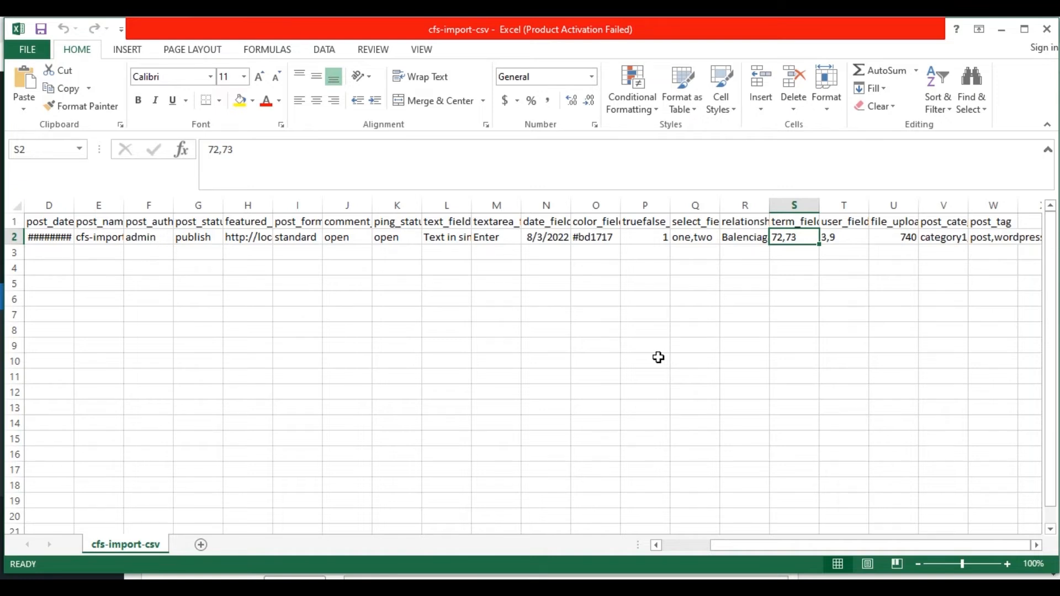
key("Up")
key("Right")
key("Down")
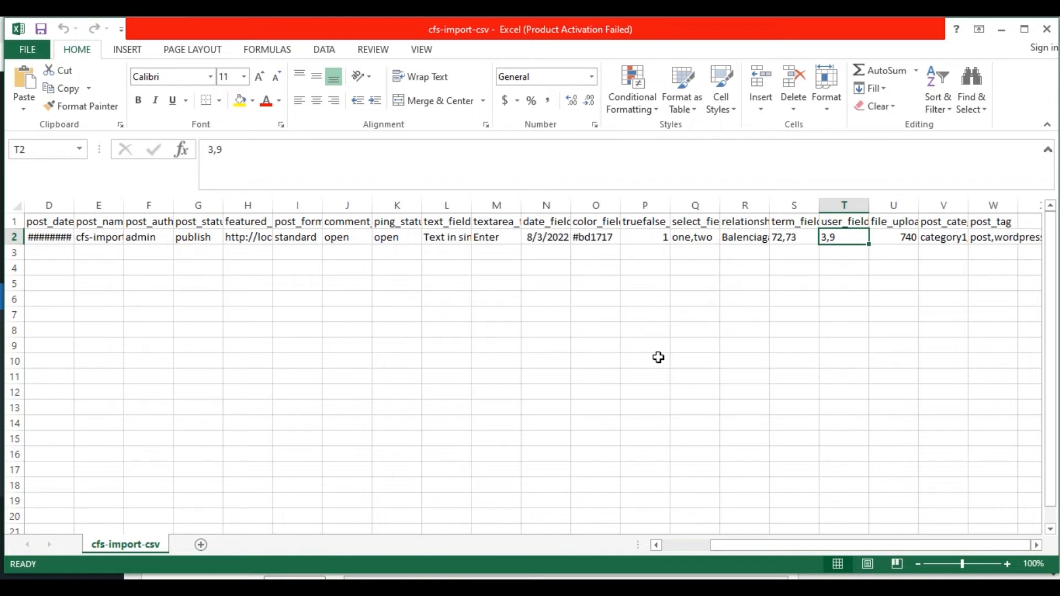
key("Up")
key("Right")
key("Down")
key("Up")
key("Down")
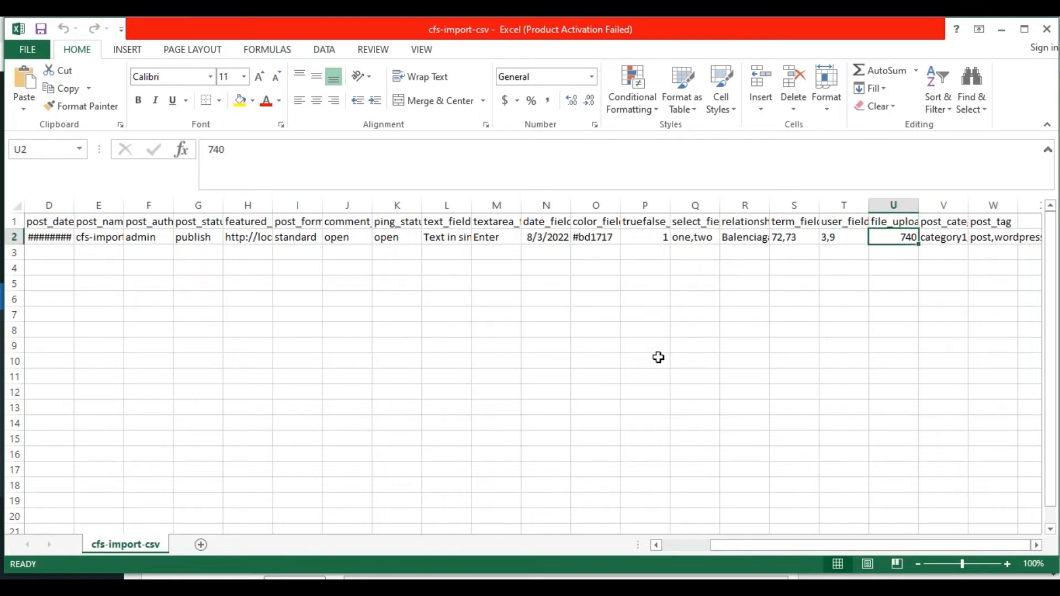
Step: Examine the post_category and post_tag columns with their row 2 values, then leave the data for empty cell V4
key("Up")
key("Right")
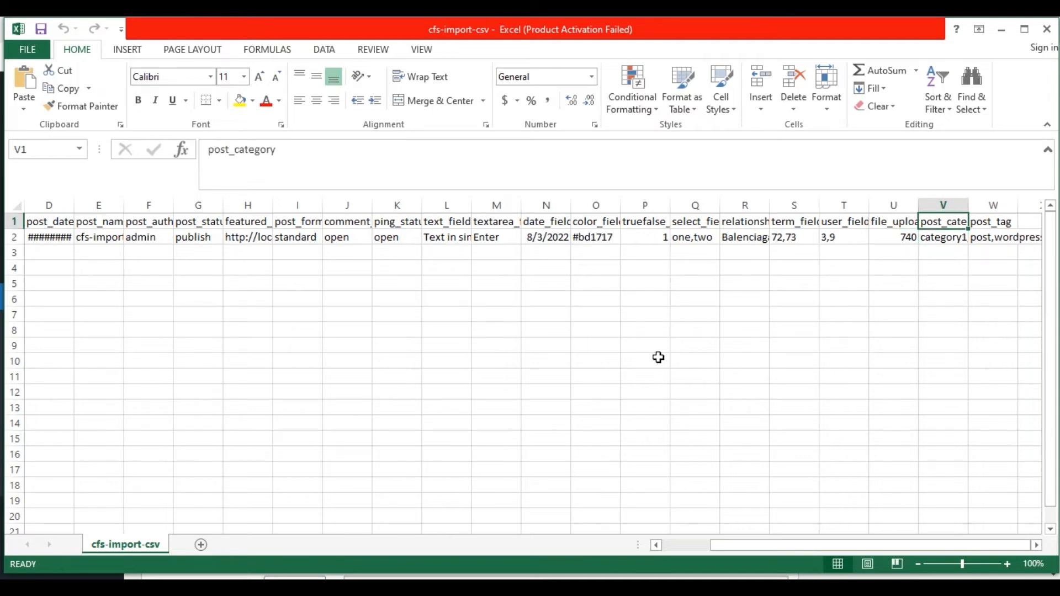
key("Down")
key("Up")
key("Right")
key("Down")
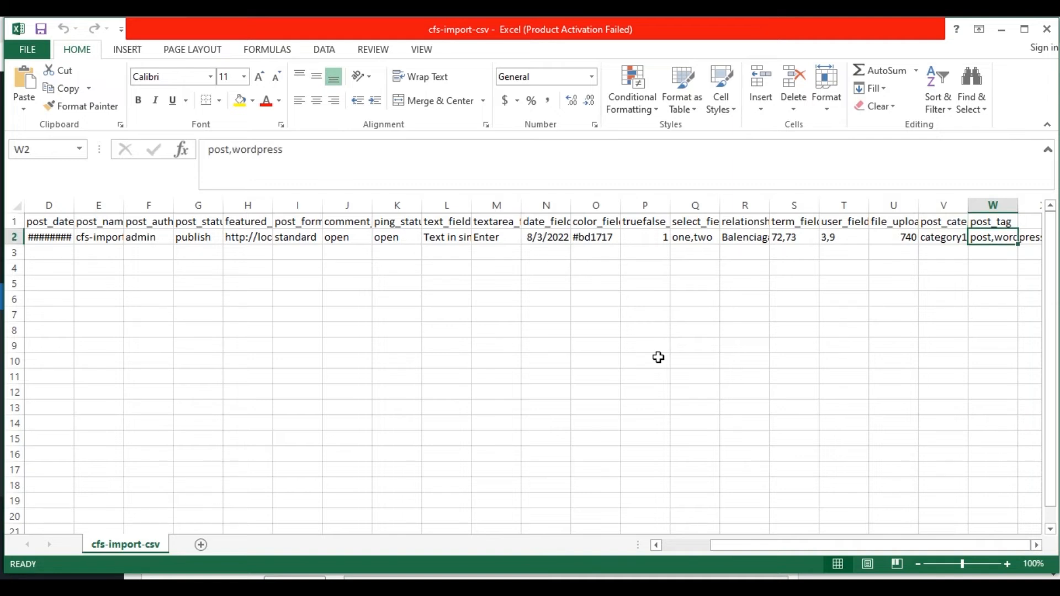
key("Left")
key("Down")
key("Down")
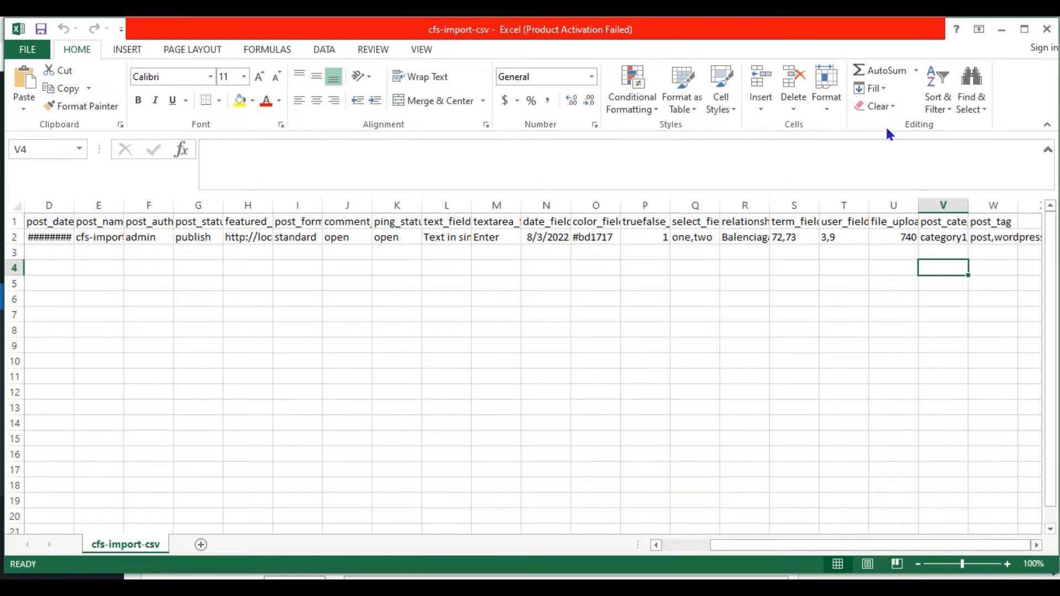
Step: Minimize the spreadsheet, return to the CFS meta field group in Chrome and view its placement rules and extras
left_click(1001, 29)
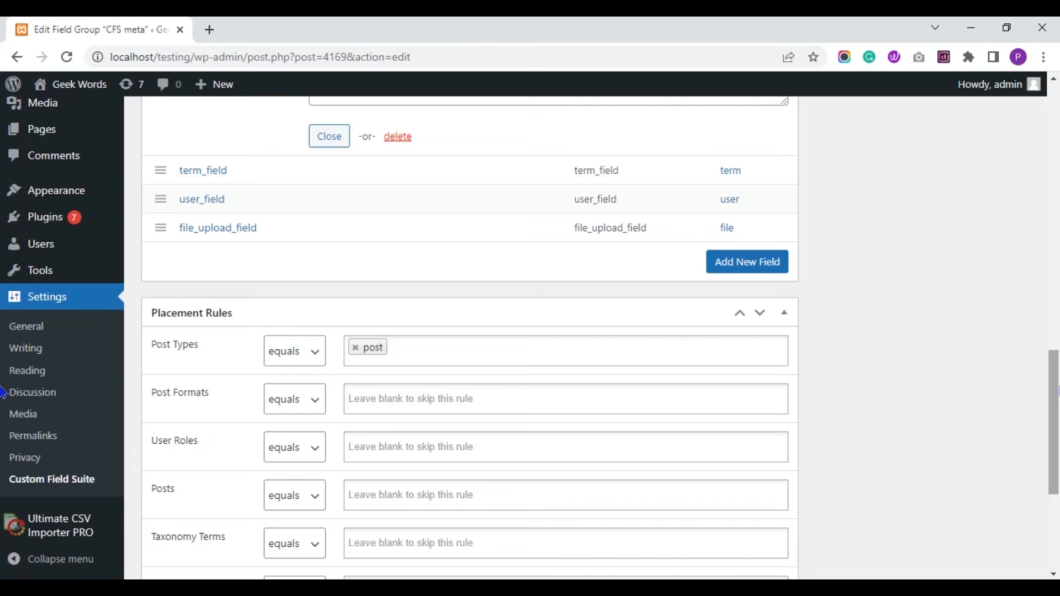
scroll(1051, 379, "down", 5)
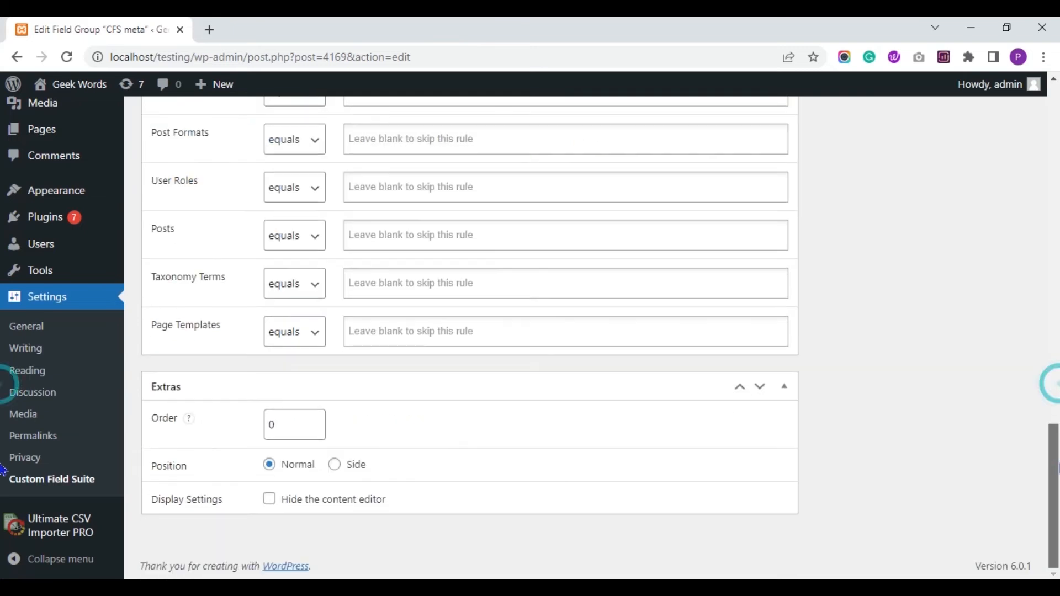
Step: Open Ultimate CSV Importer PRO, look at the FTP / SFTP and URL upload options, and return to uploading from the desktop
left_click(110, 541)
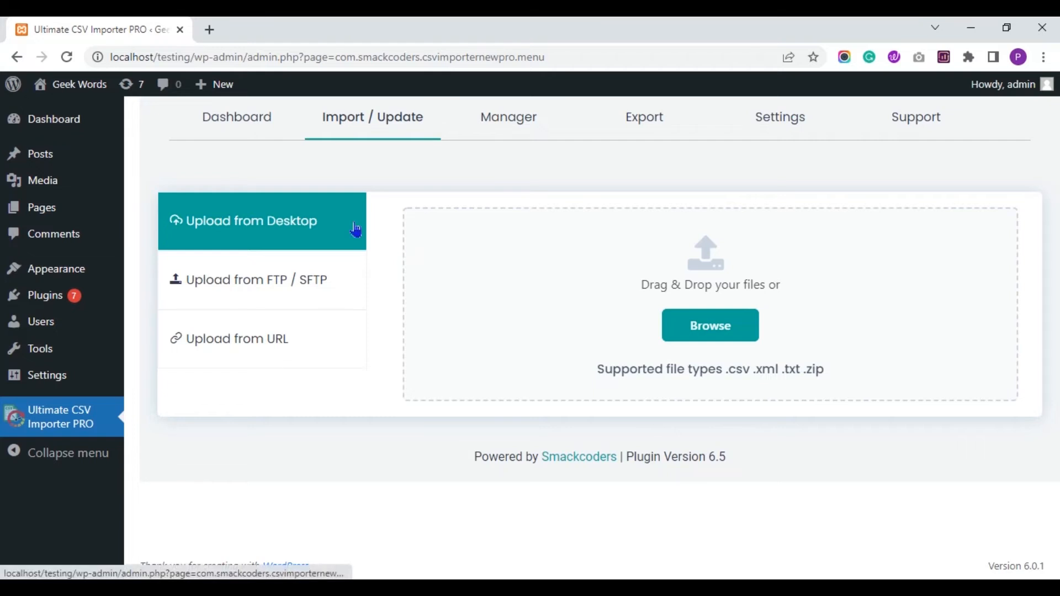
left_click(319, 290)
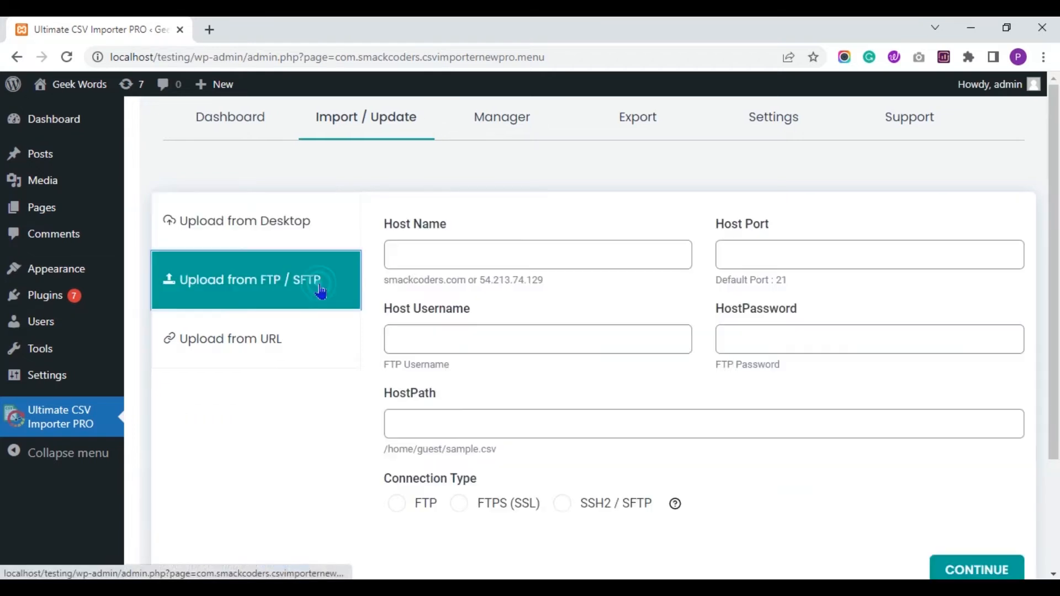
left_click(314, 341)
left_click(338, 243)
Step: Upload the cfs-import-csv file from the Downloads folder as the import source
left_click(814, 229)
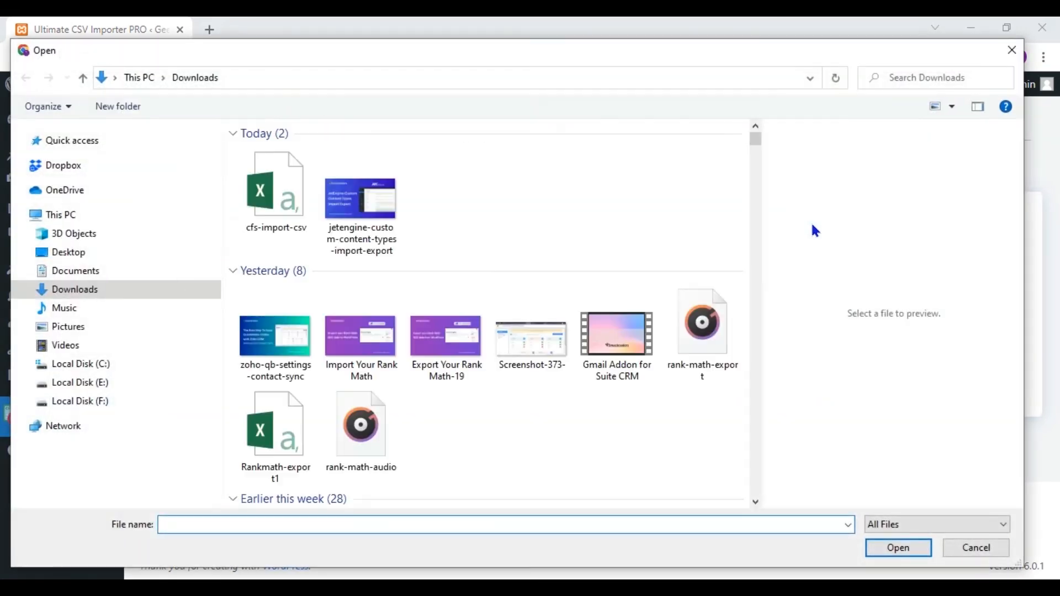
left_click(286, 200)
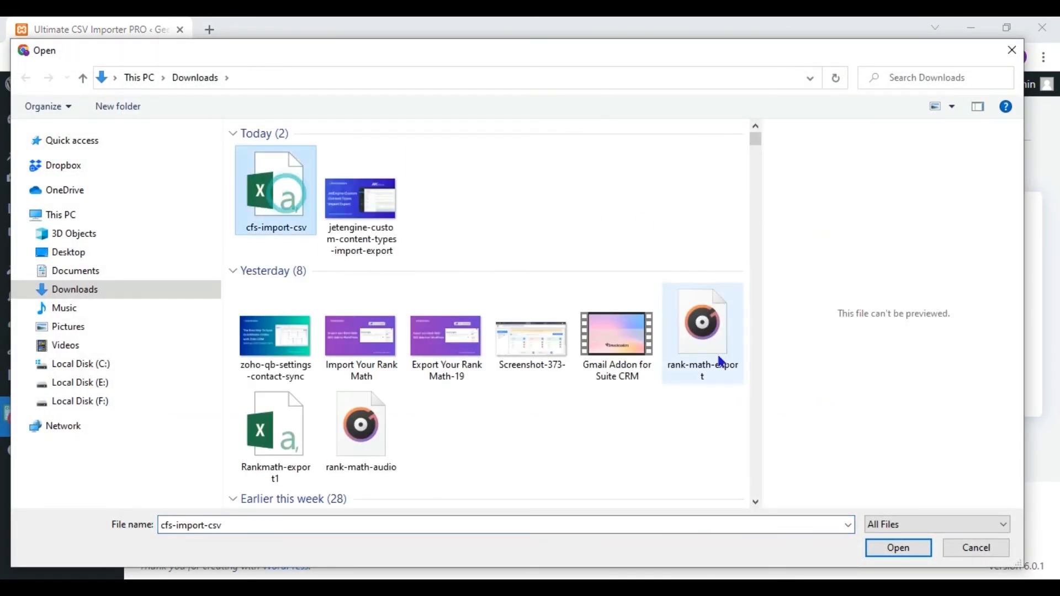
left_click(898, 548)
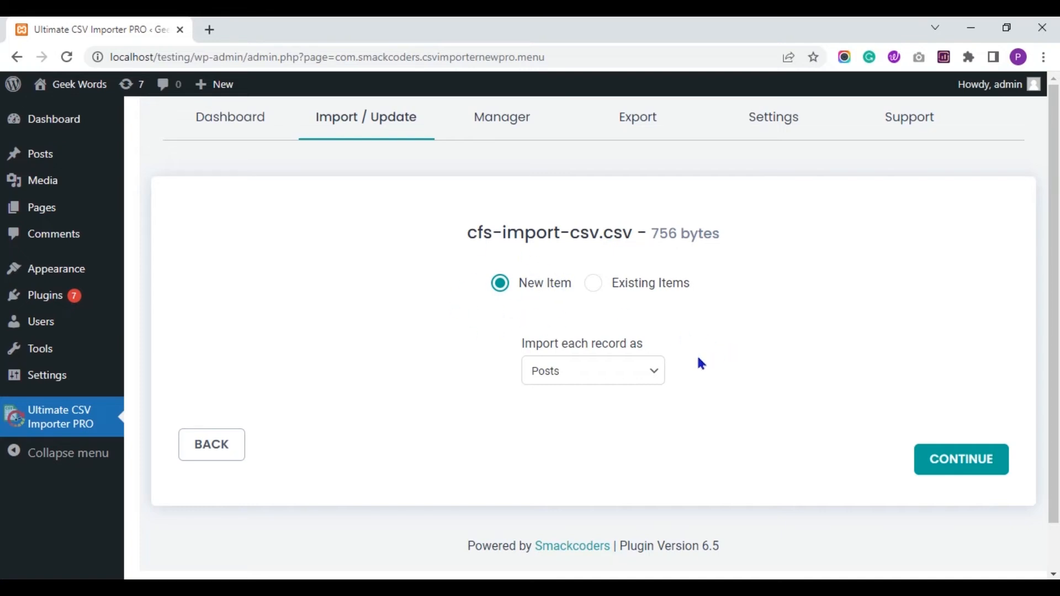
Step: Keep the records as new items imported as Posts and create a new mapping instead of using the saved template
left_click(653, 380)
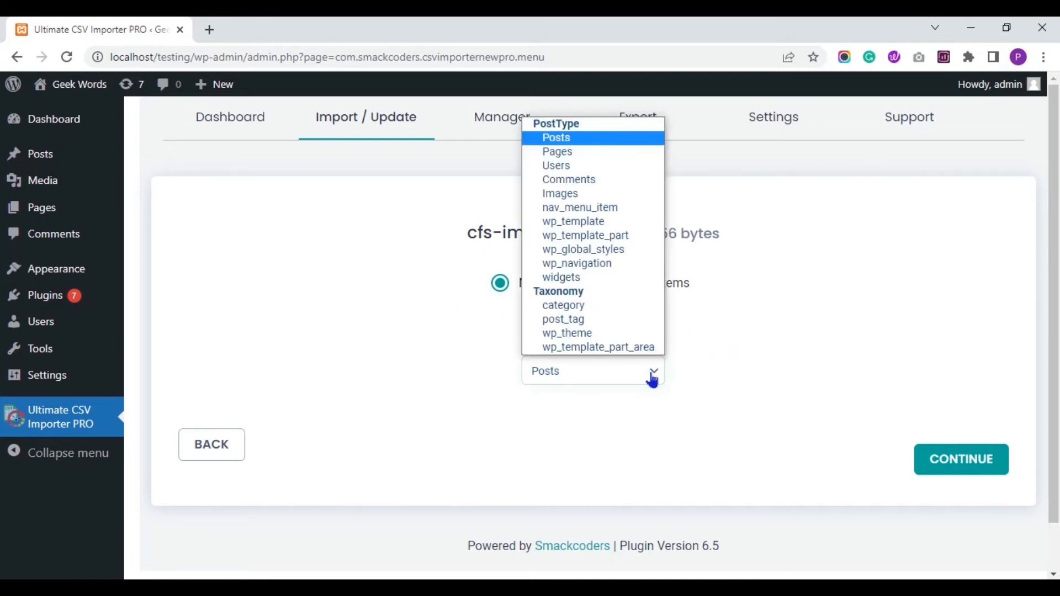
left_click(653, 380)
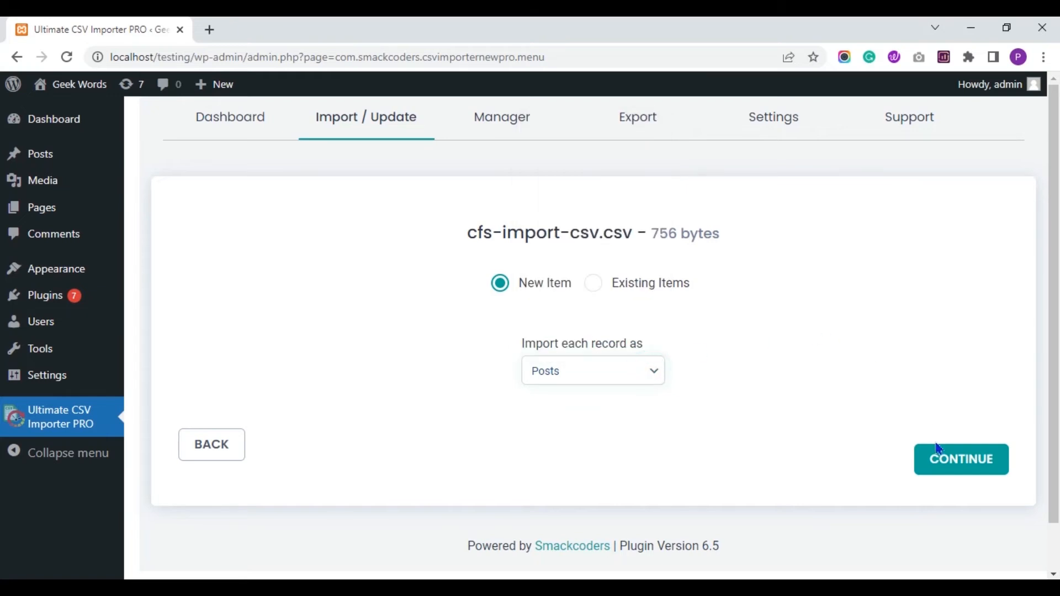
left_click(943, 465)
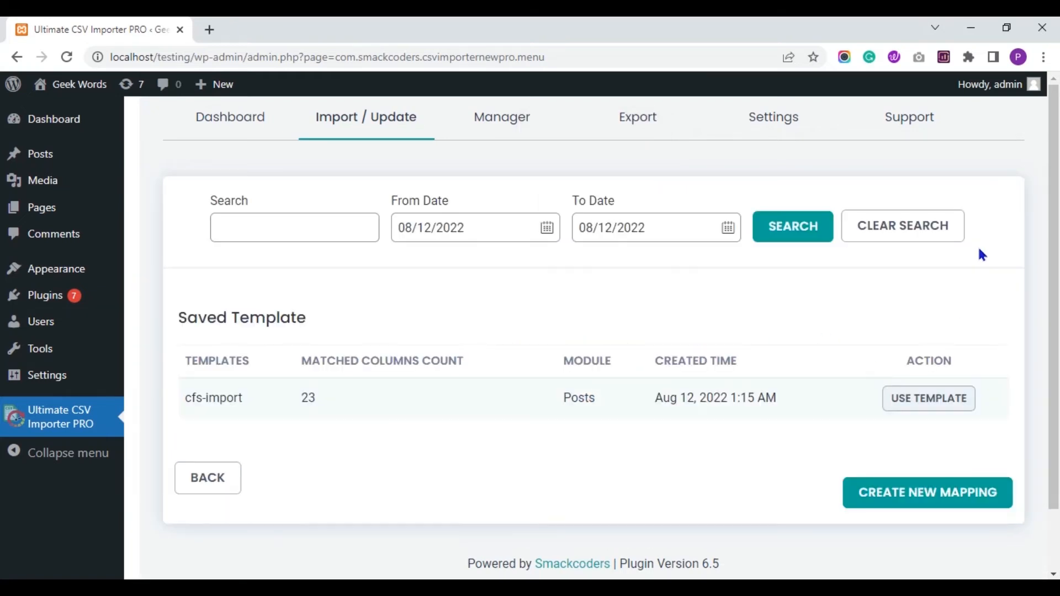
left_click(922, 487)
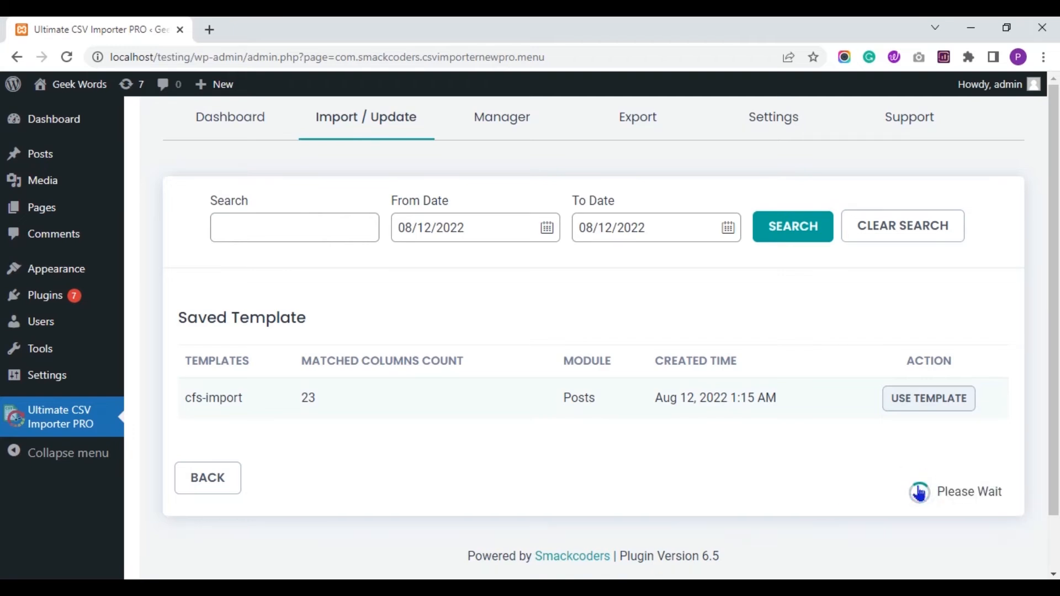
Step: Review the WordPress and Custom Field Suite field mappings, keep the mapping name cfs-import-csv, and continue to media handling
left_click_drag(1055, 140, 1055, 311)
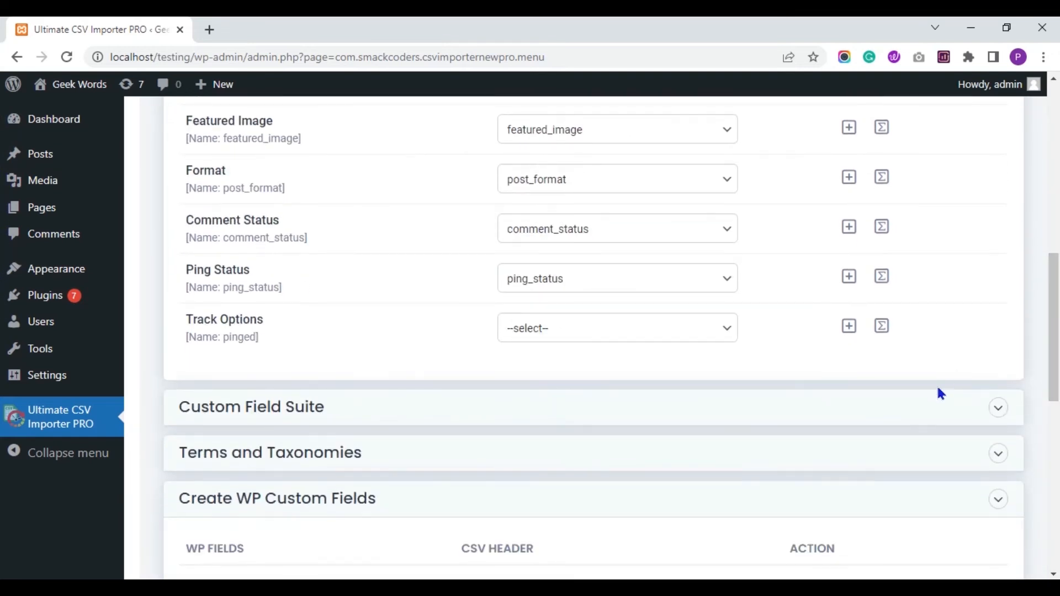
left_click(918, 407)
left_click_drag(1054, 299, 1056, 421)
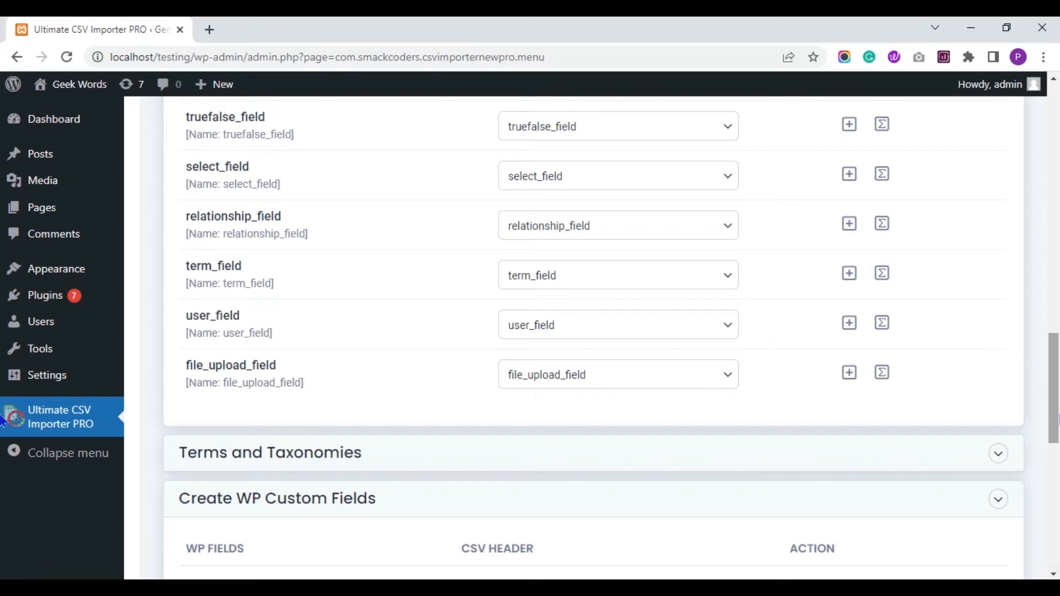
left_click_drag(1056, 360, 1057, 483)
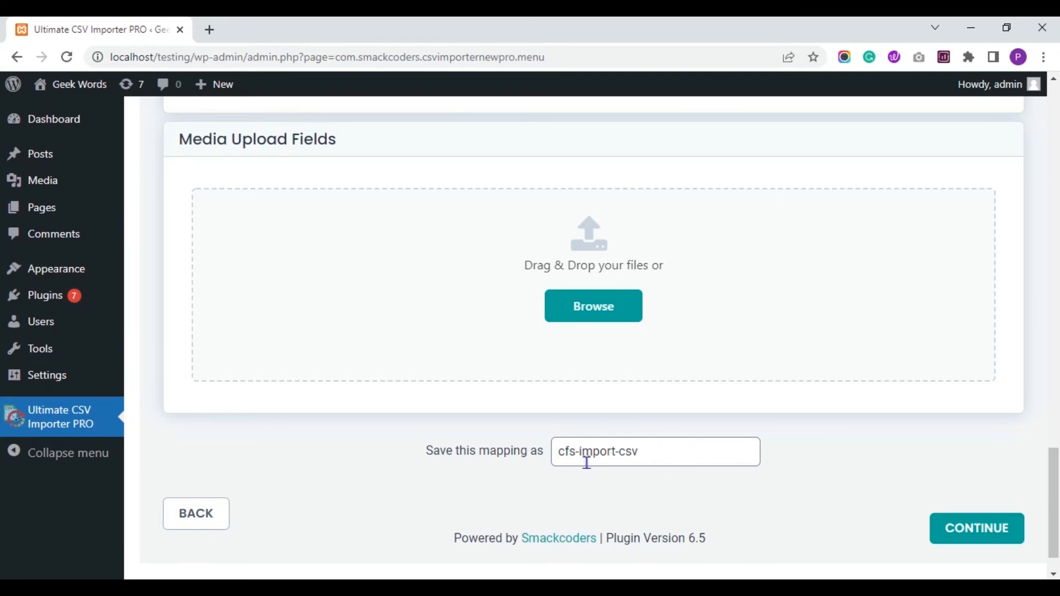
left_click(665, 454)
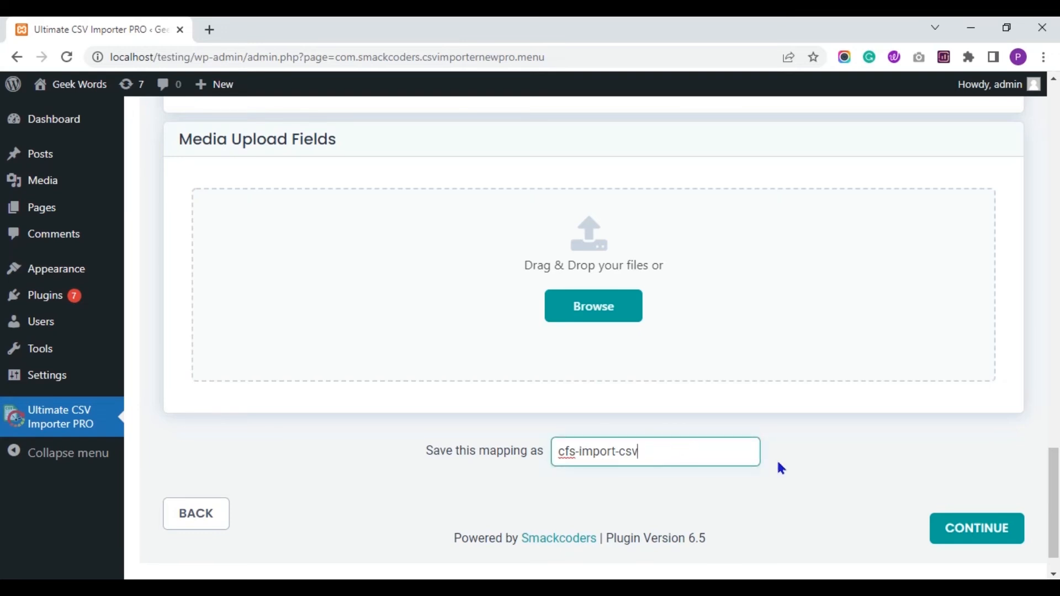
left_click(985, 537)
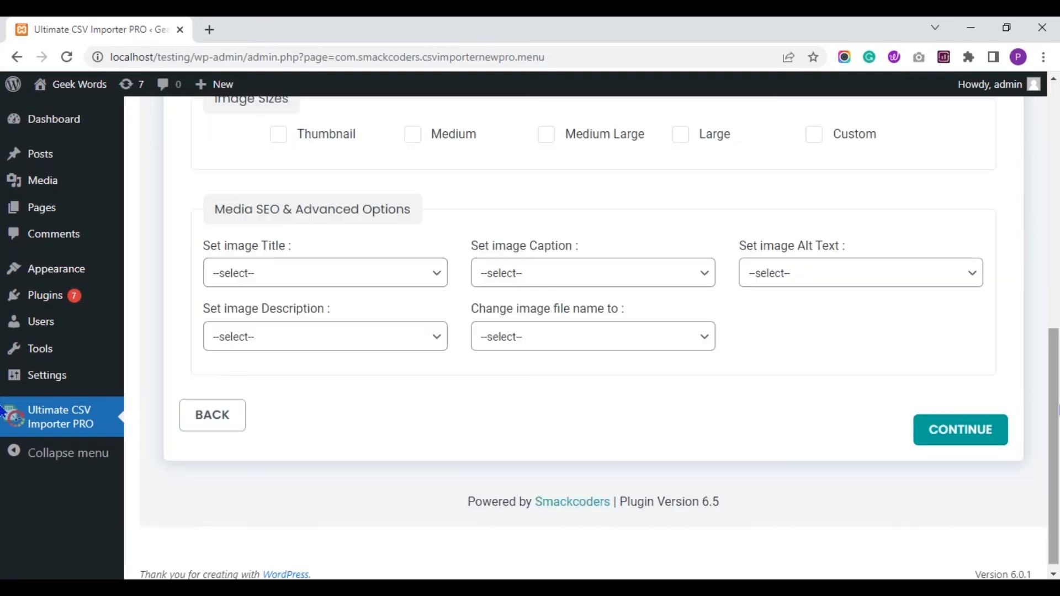
Step: Look over the featured image media handling options, leave them as they are, and continue to the import configuration
scroll(787, 207, "up", 10)
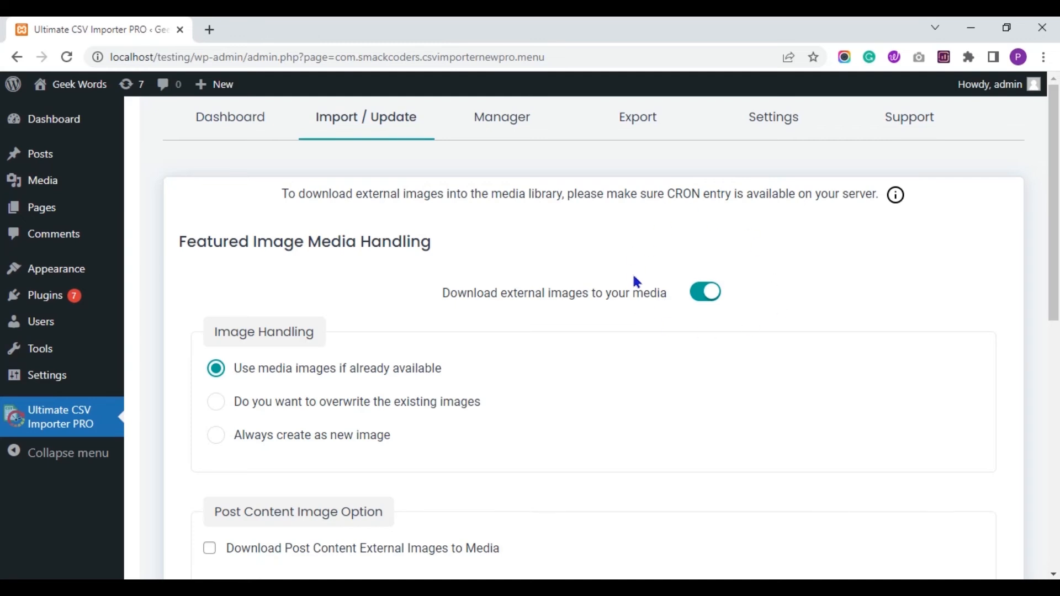
scroll(4, 218, "down", 8)
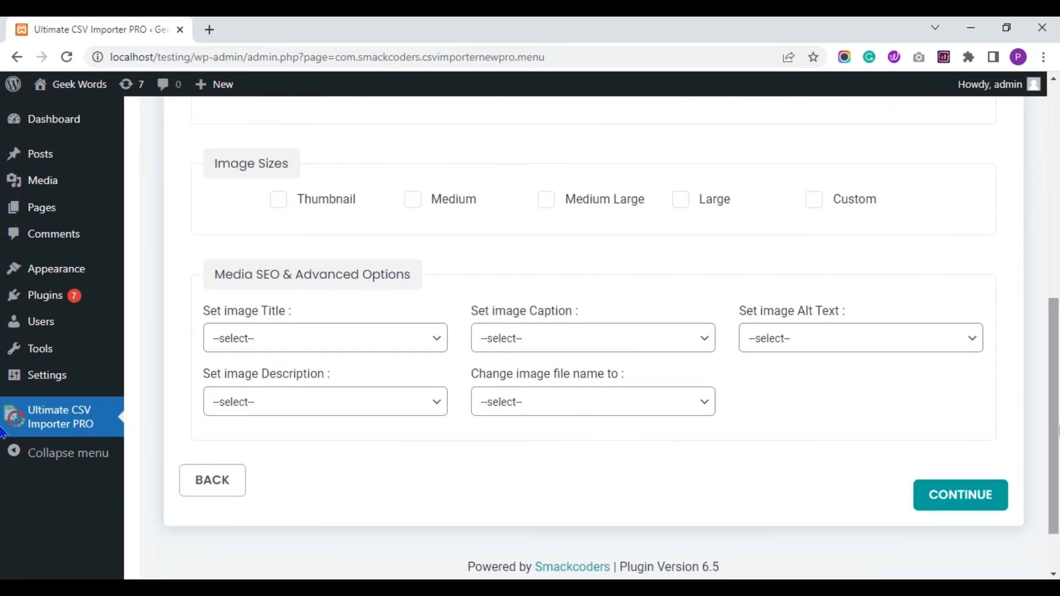
left_click(967, 503)
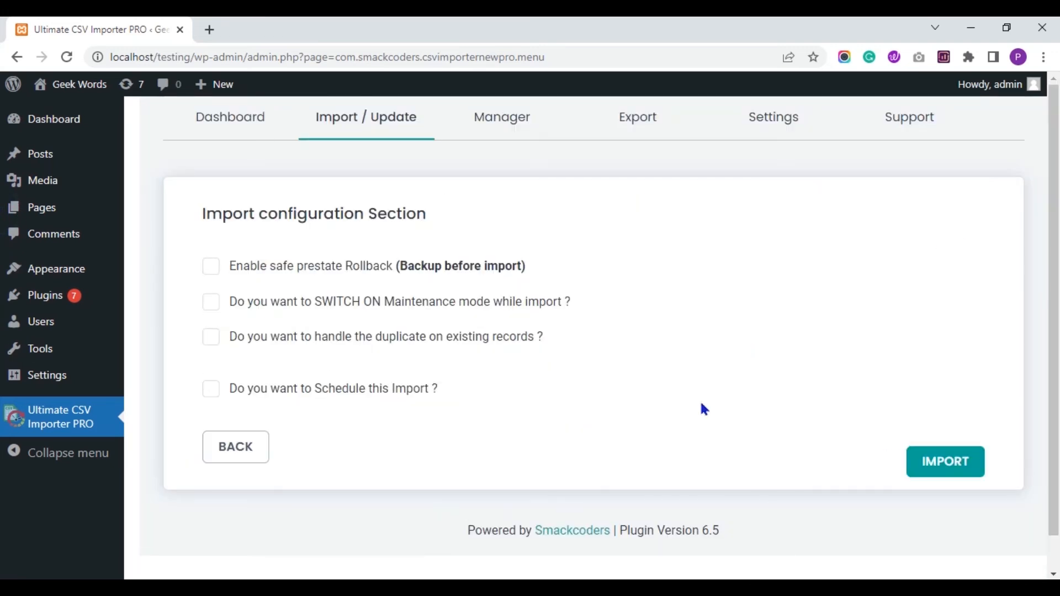
Step: Open the Posts list in a new tab and review the existing posts before the import
right_click(78, 152)
left_click(88, 161)
left_click(274, 25)
left_click(188, 23)
left_click(251, 23)
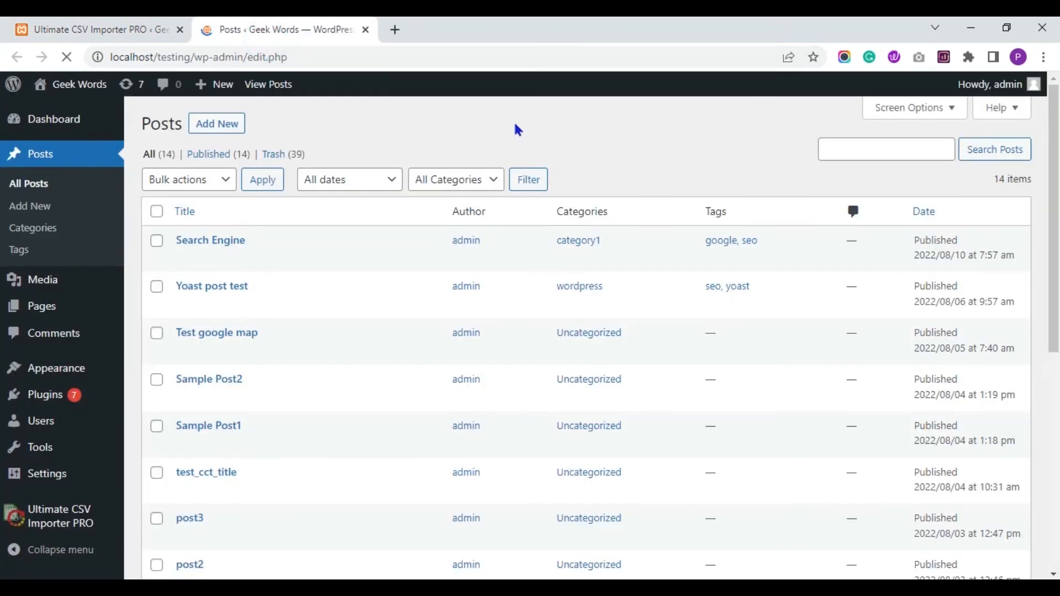
scroll(1040, 124, "down", 6)
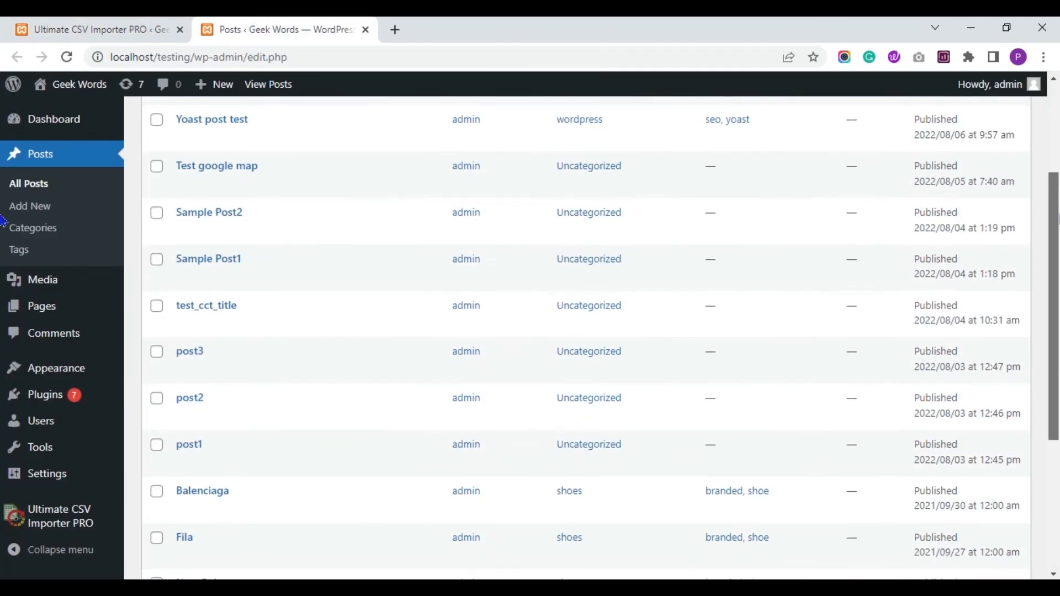
scroll(585, 331, "up", 8)
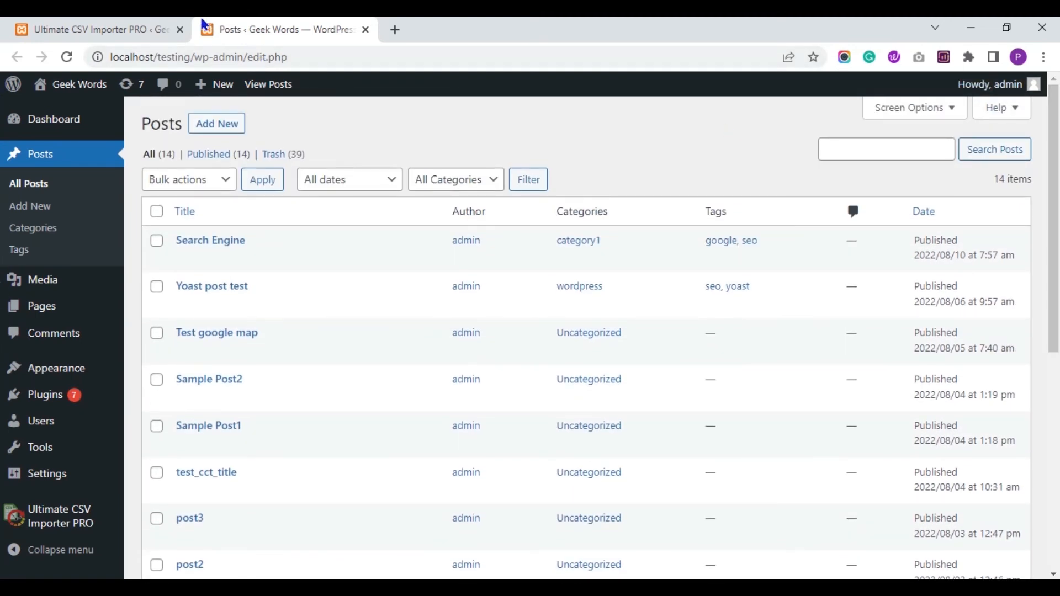
Step: Return to the importer's configuration page and run the import with all of its optional settings left off
left_click(141, 30)
left_click(628, 174)
scroll(773, 187, "down", 1)
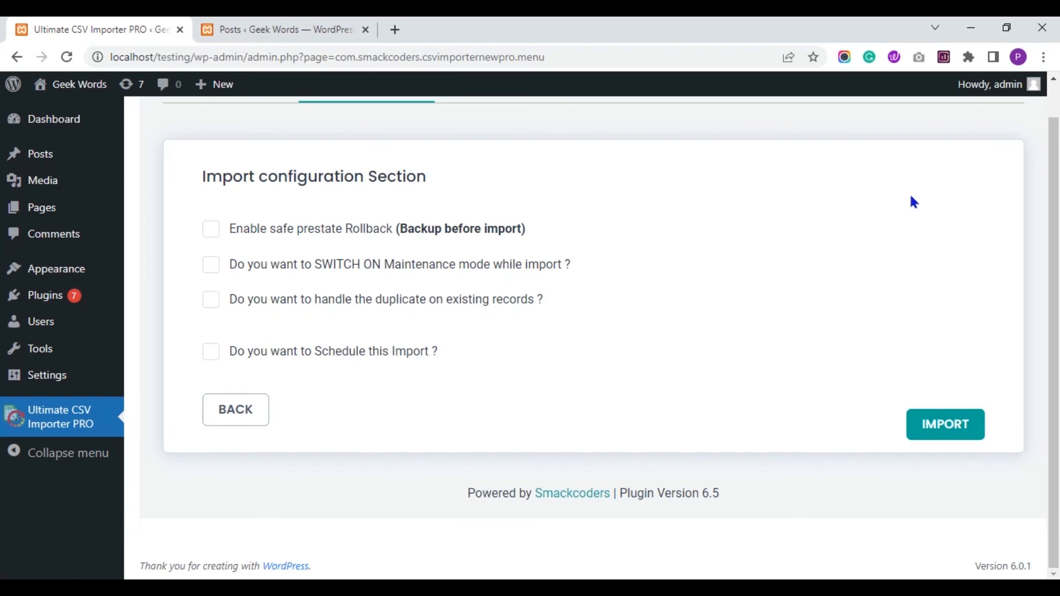
left_click(956, 428)
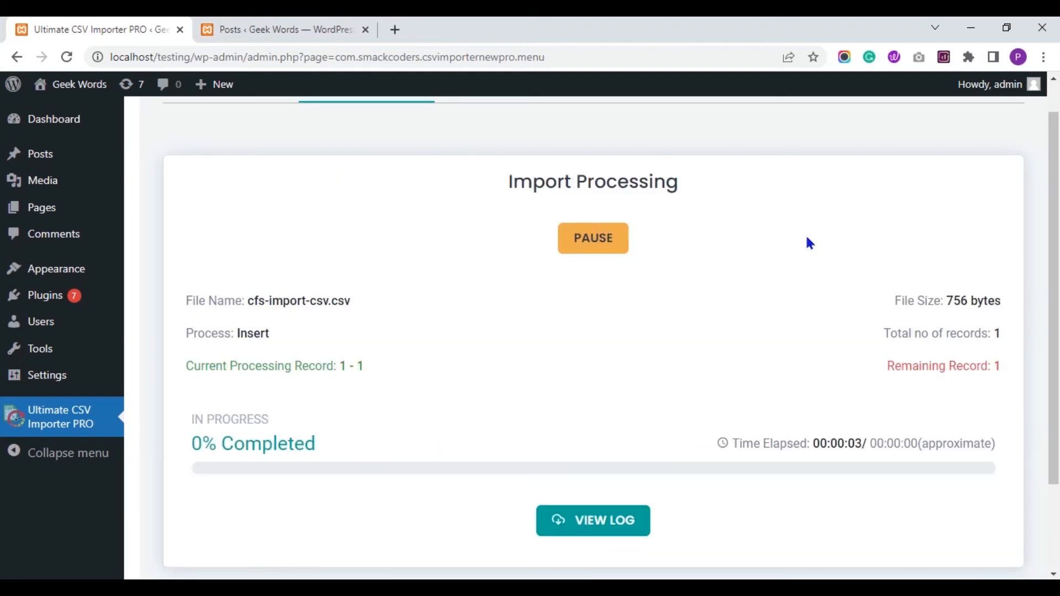
scroll(1053, 199, "down", 2)
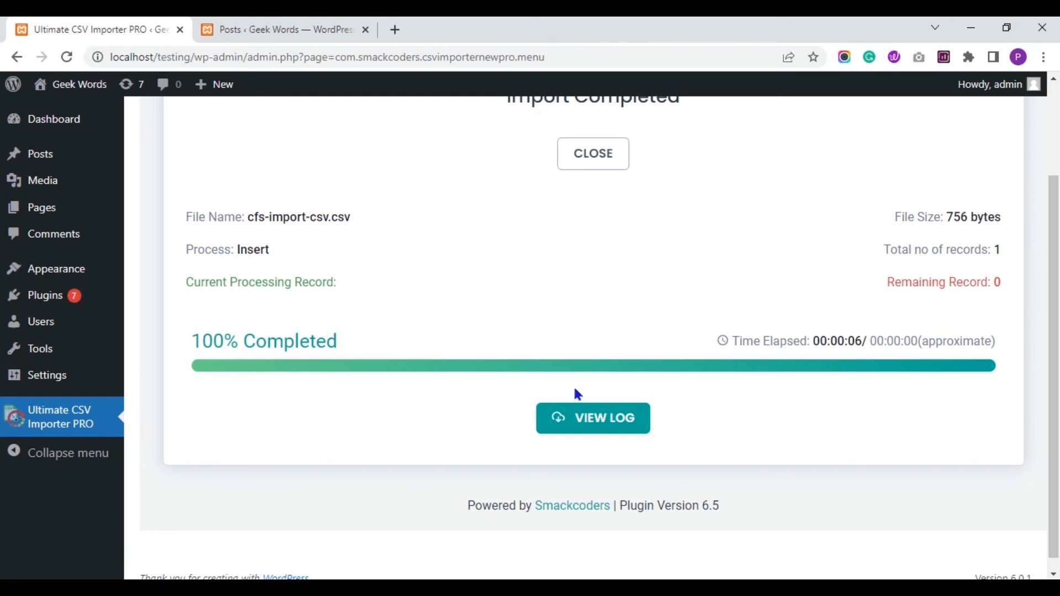
Step: View the import log and open the imported post through its Admin View link
left_click(575, 418)
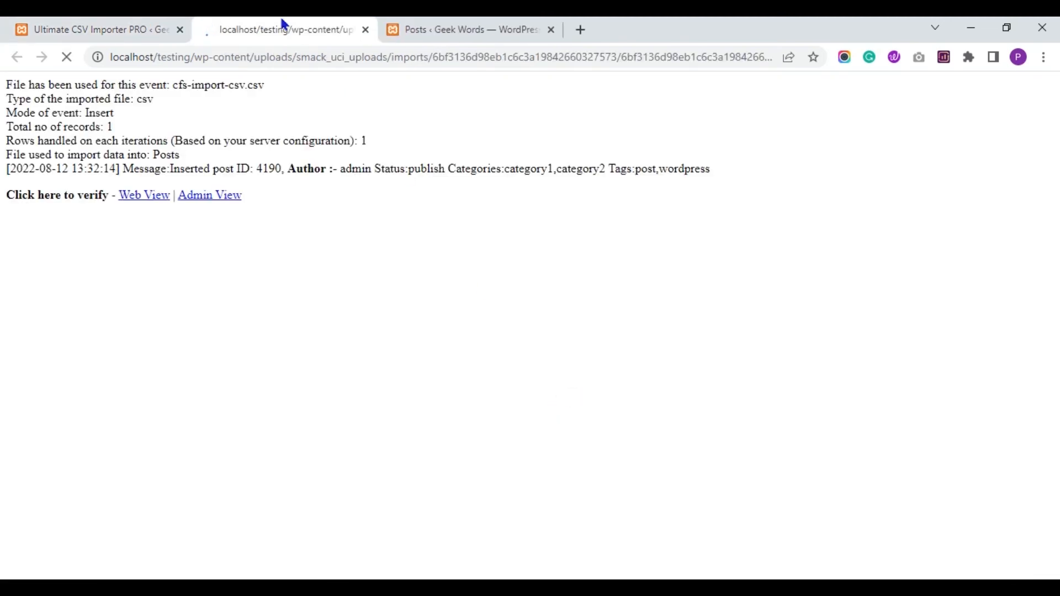
left_click(210, 197)
left_click(279, 28)
left_click(426, 26)
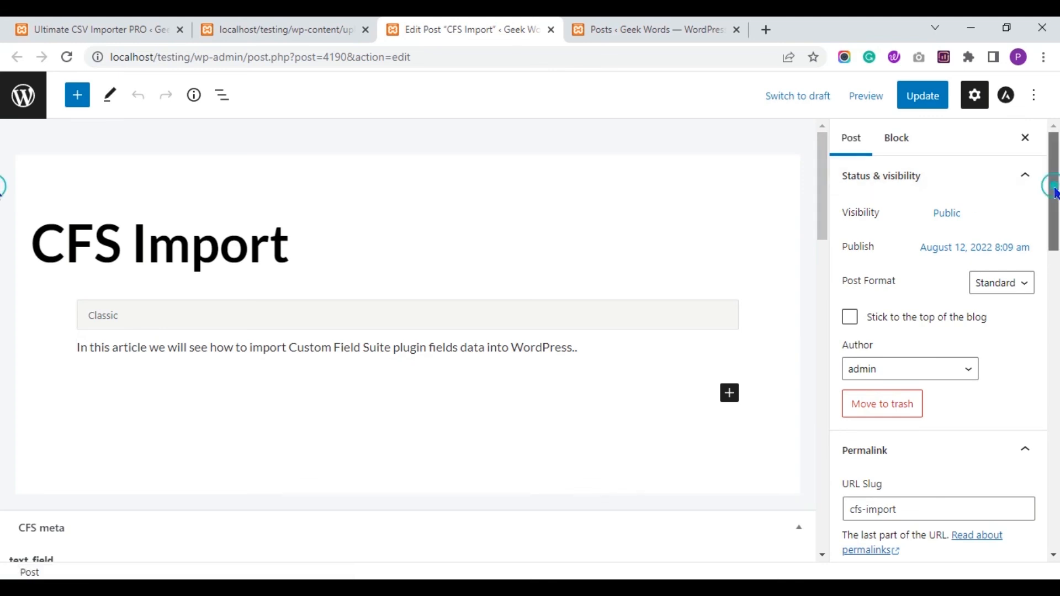
Step: Examine the CFS Import post's content and its imported CFS meta field values, including term_field and user_field
mouse_move(1054, 193)
left_mouse_down()
mouse_move(1057, 503)
mouse_move(1054, 172)
left_mouse_up()
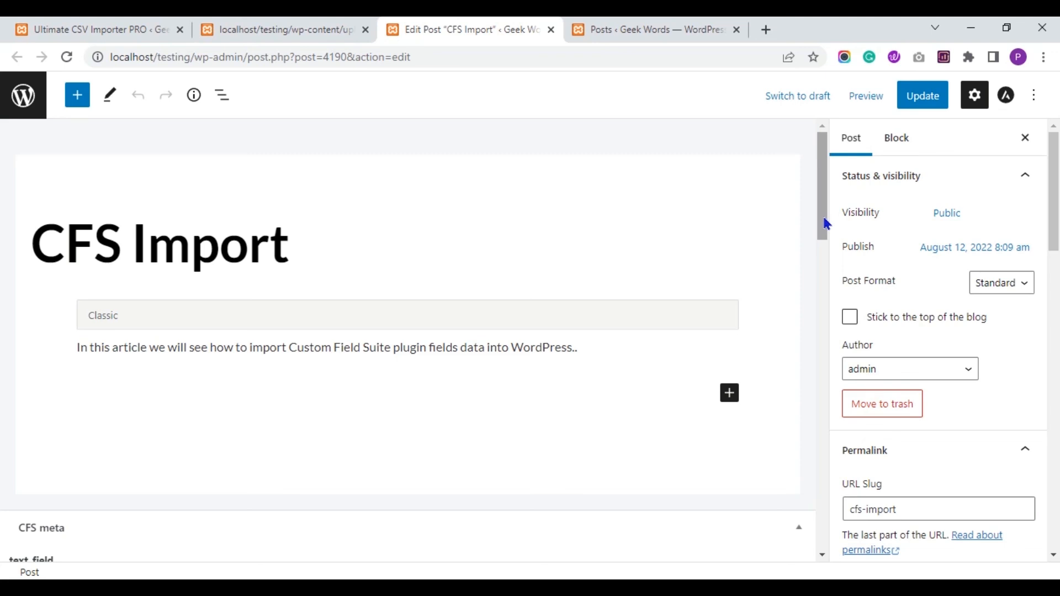
left_click_drag(826, 224, 837, 333)
scroll(834, 339, "down", 10)
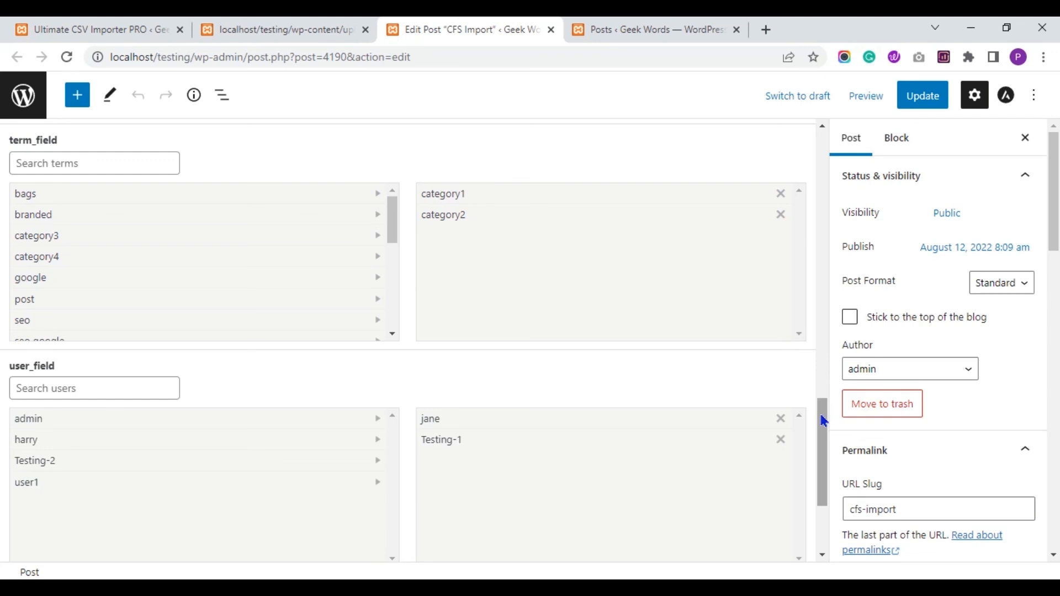
left_click_drag(824, 421, 828, 148)
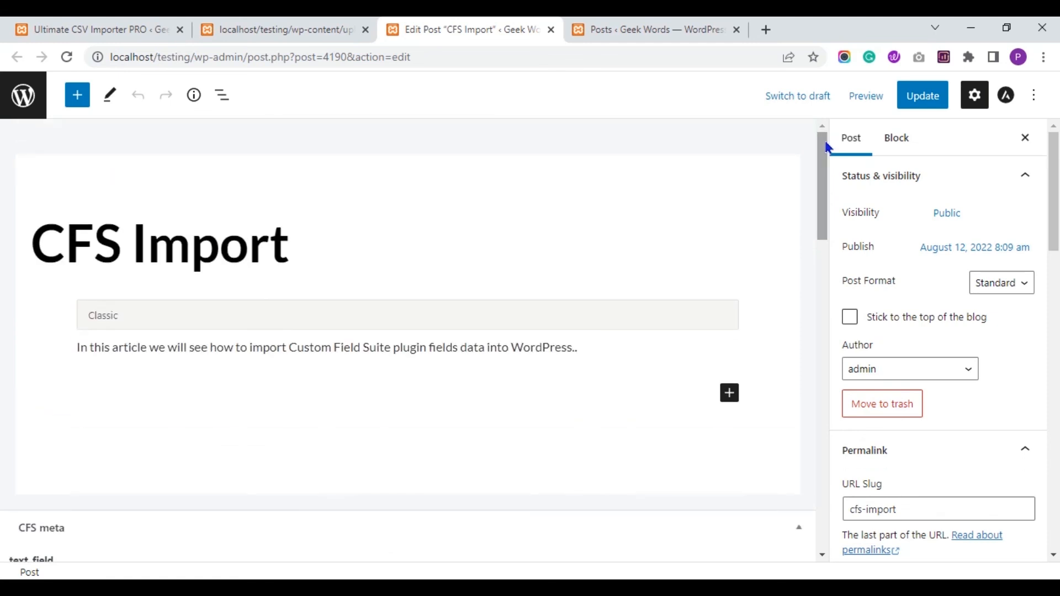